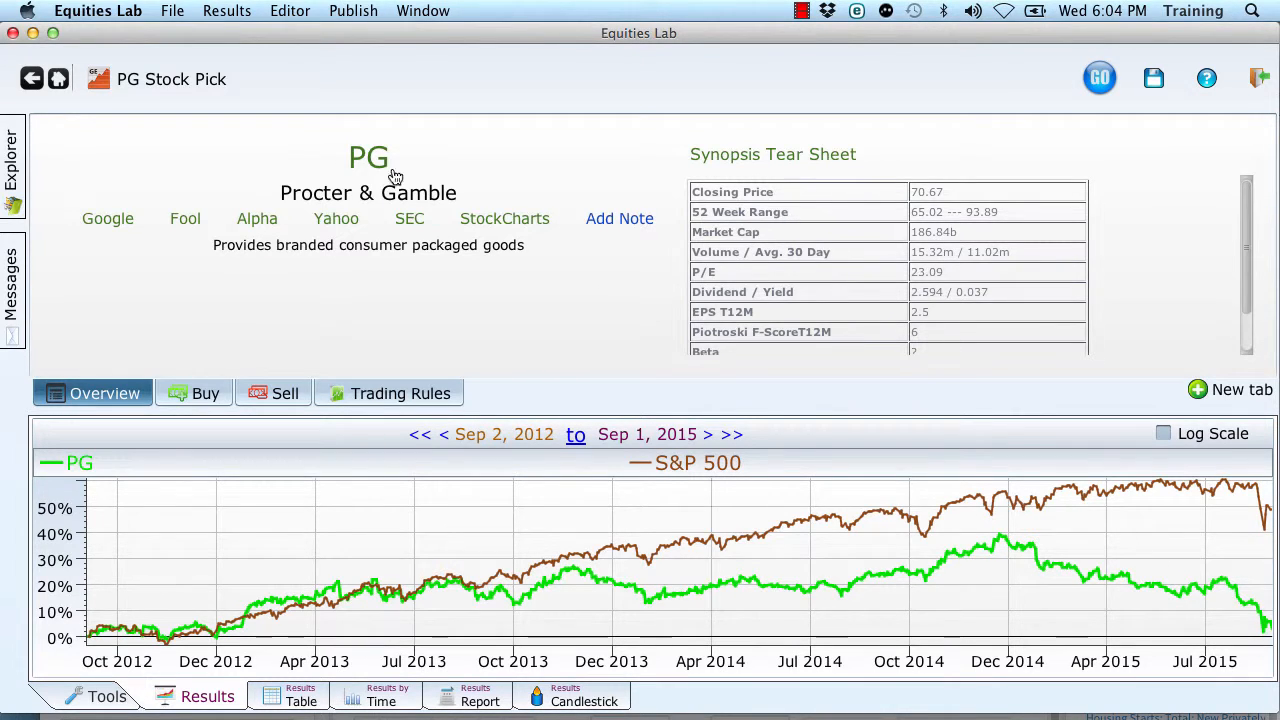
# Change the stock pick's ticker to KO to view Coca-Cola's overview and chart
pyautogui.doubleClick(362, 155)
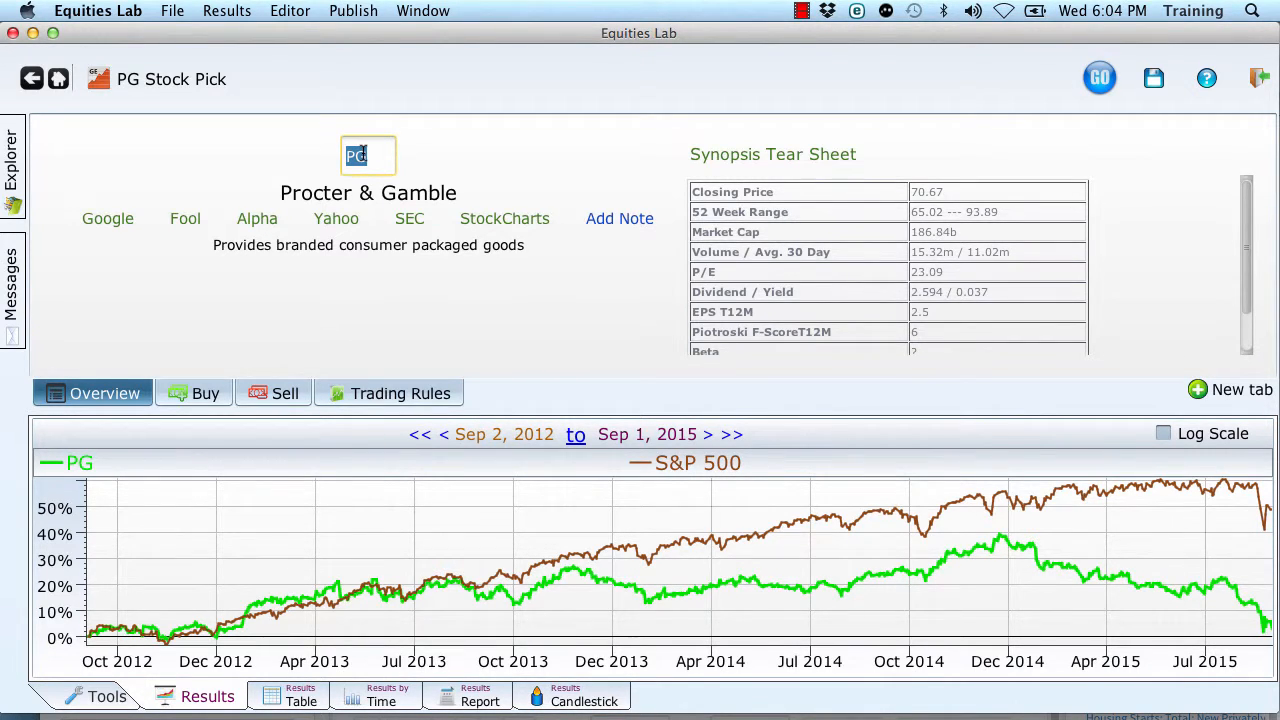
pyautogui.write('KO')
pyautogui.press('Return')
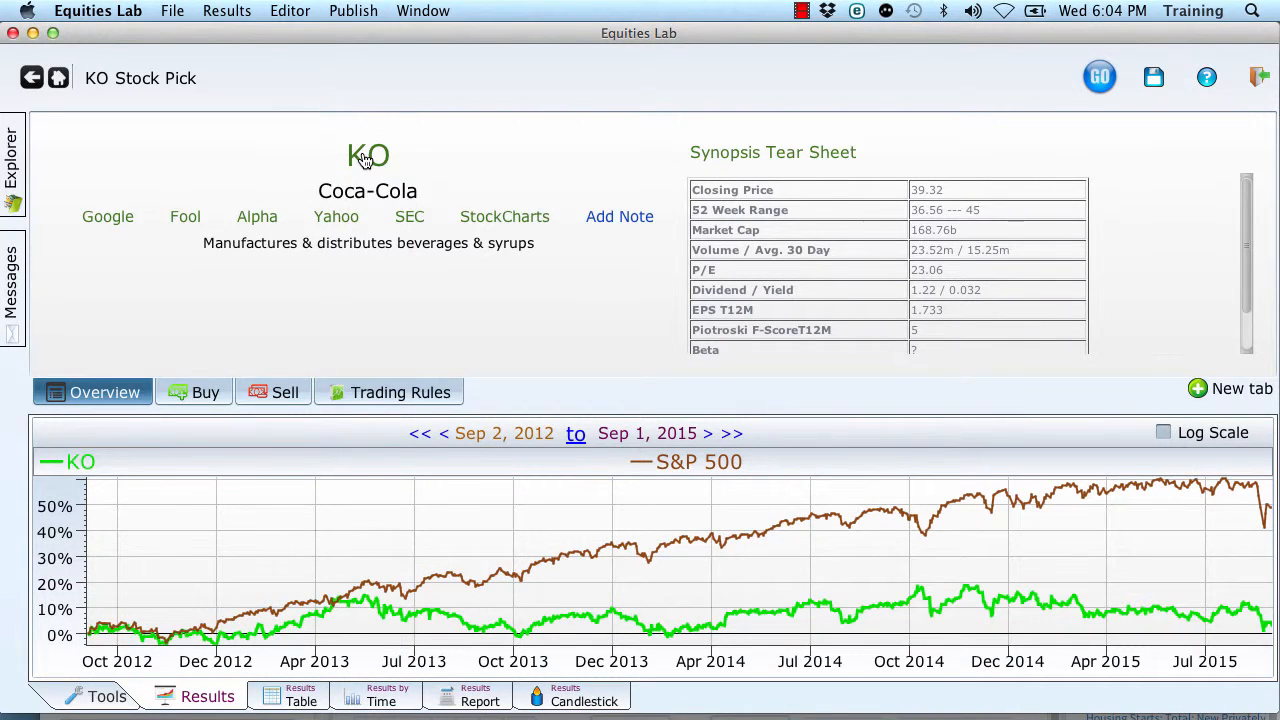
# Change the stock pick's ticker to GE to view General Electric's overview and chart
pyautogui.doubleClick(365, 158)
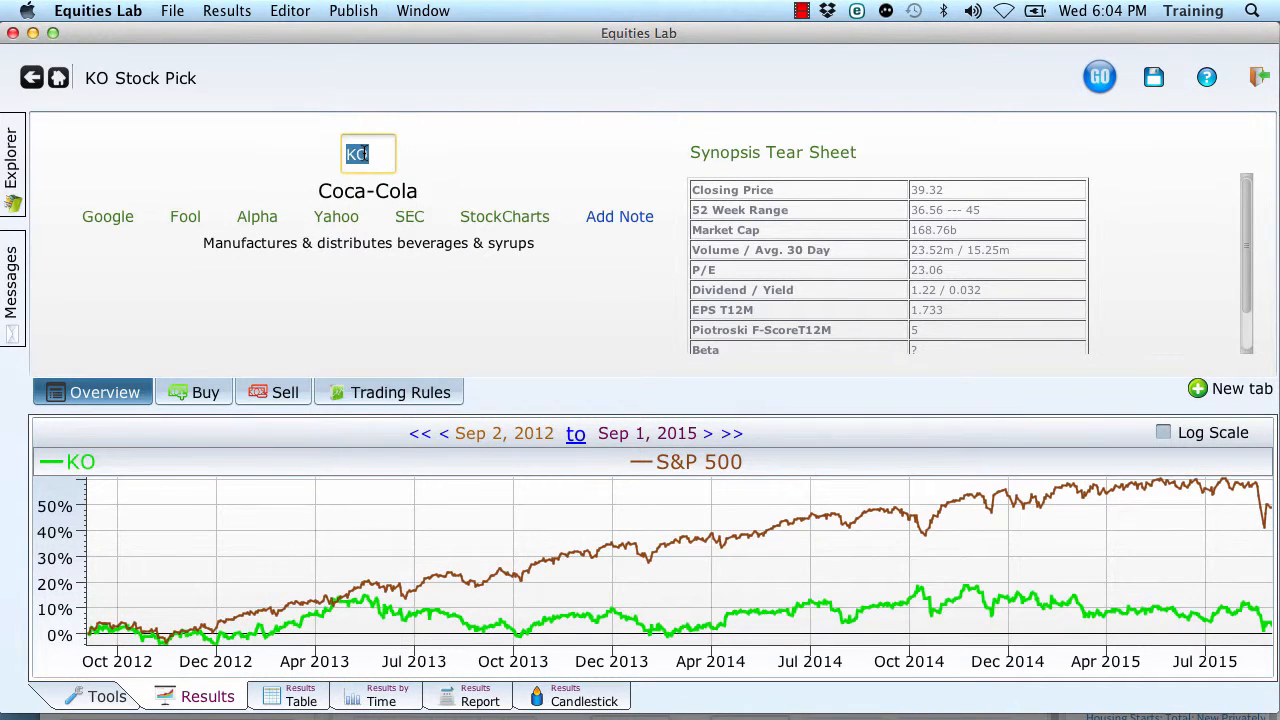
pyautogui.write('GE')
pyautogui.press('Return')
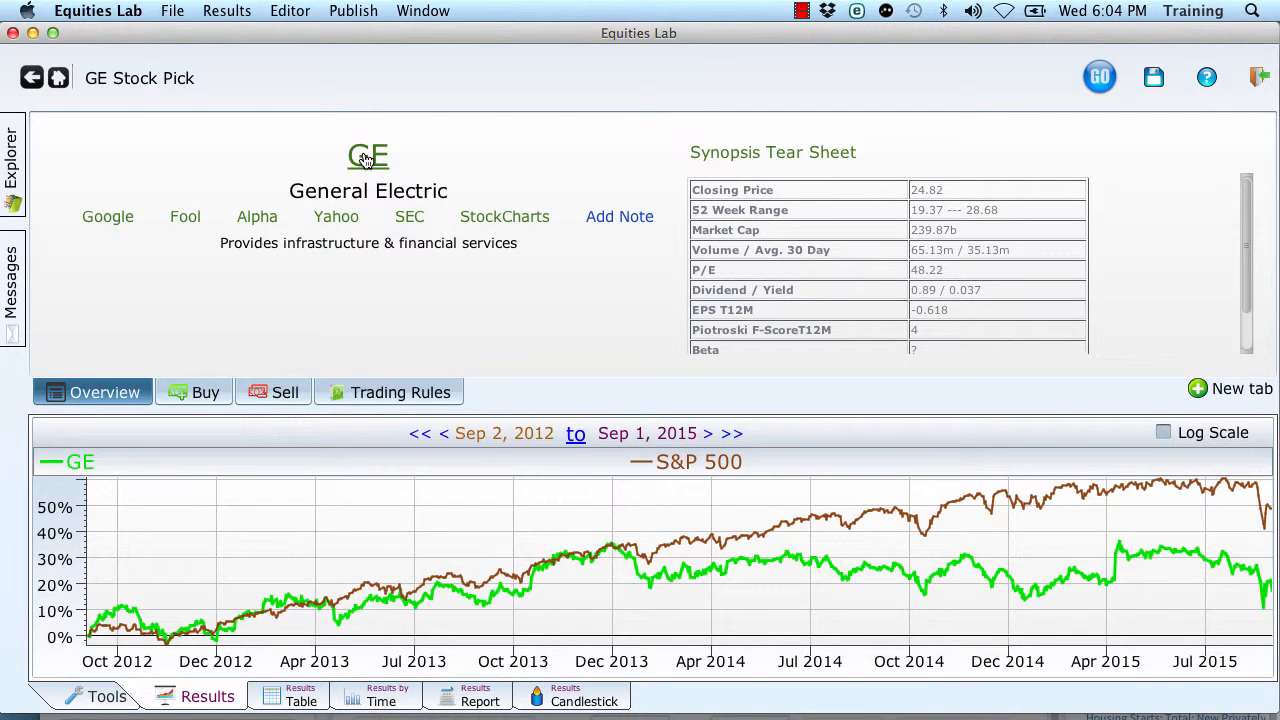
# Set the stock pick's ticker to PG for Procter & Gamble
pyautogui.doubleClick(366, 158)
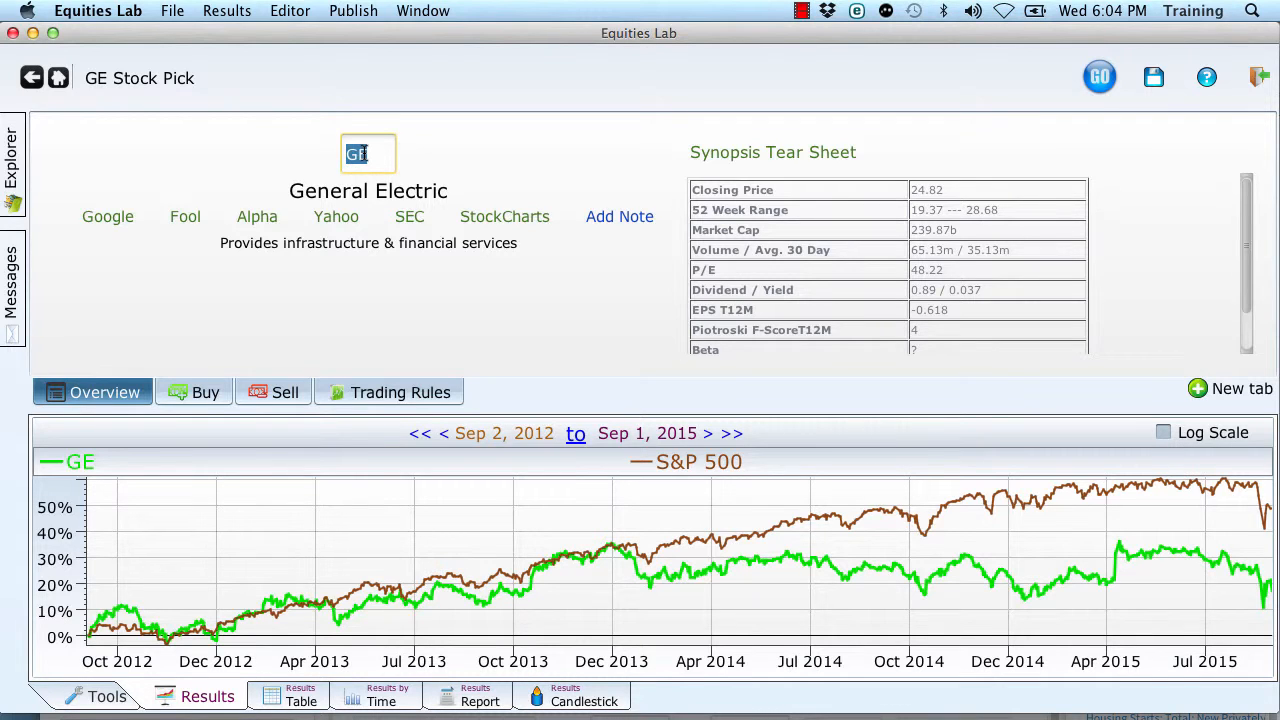
pyautogui.write('pg')
pyautogui.press('Return')
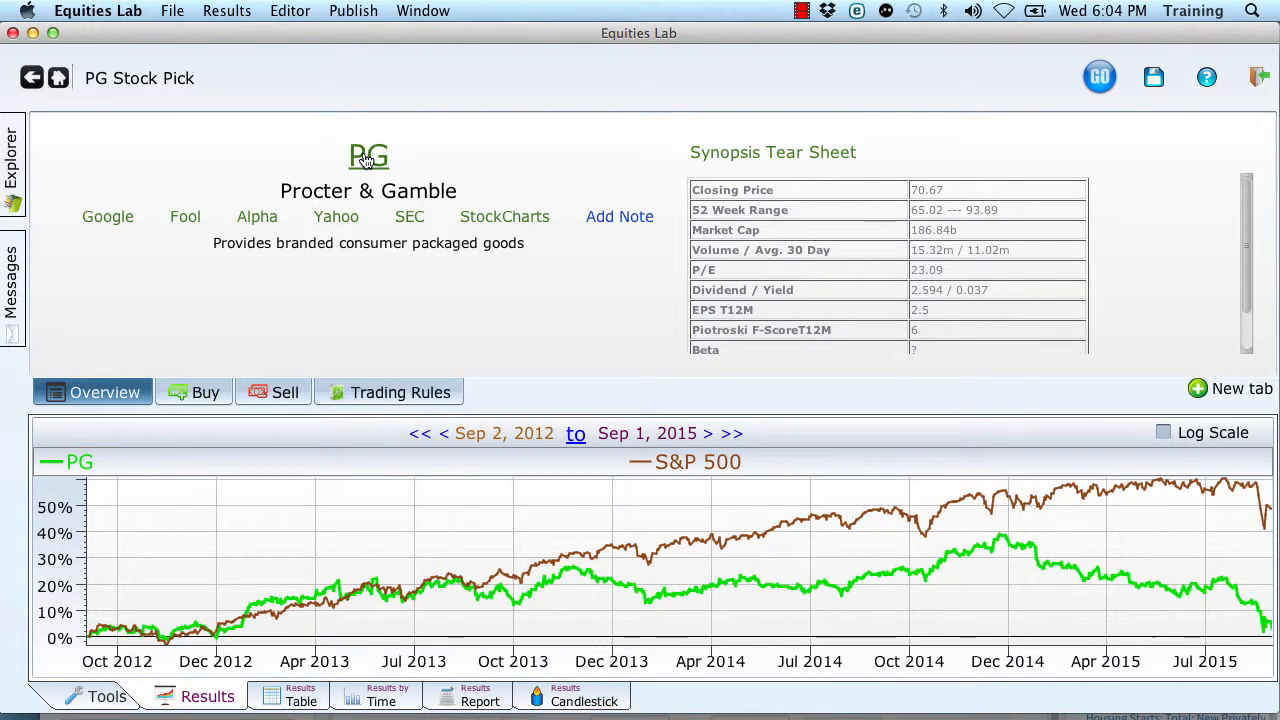
# Create a new tab named plot_earning and enter eps as its term to chart quarterly earnings per share
pyautogui.press('super+t')
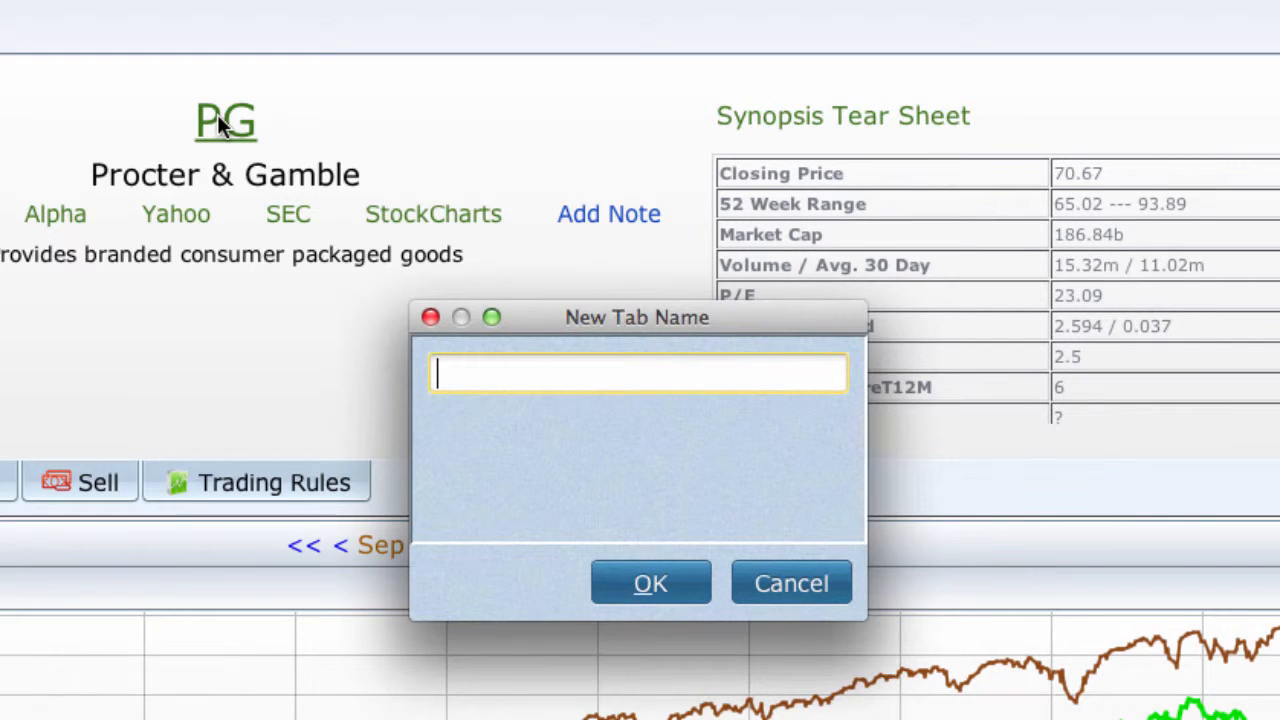
pyautogui.write('plot')
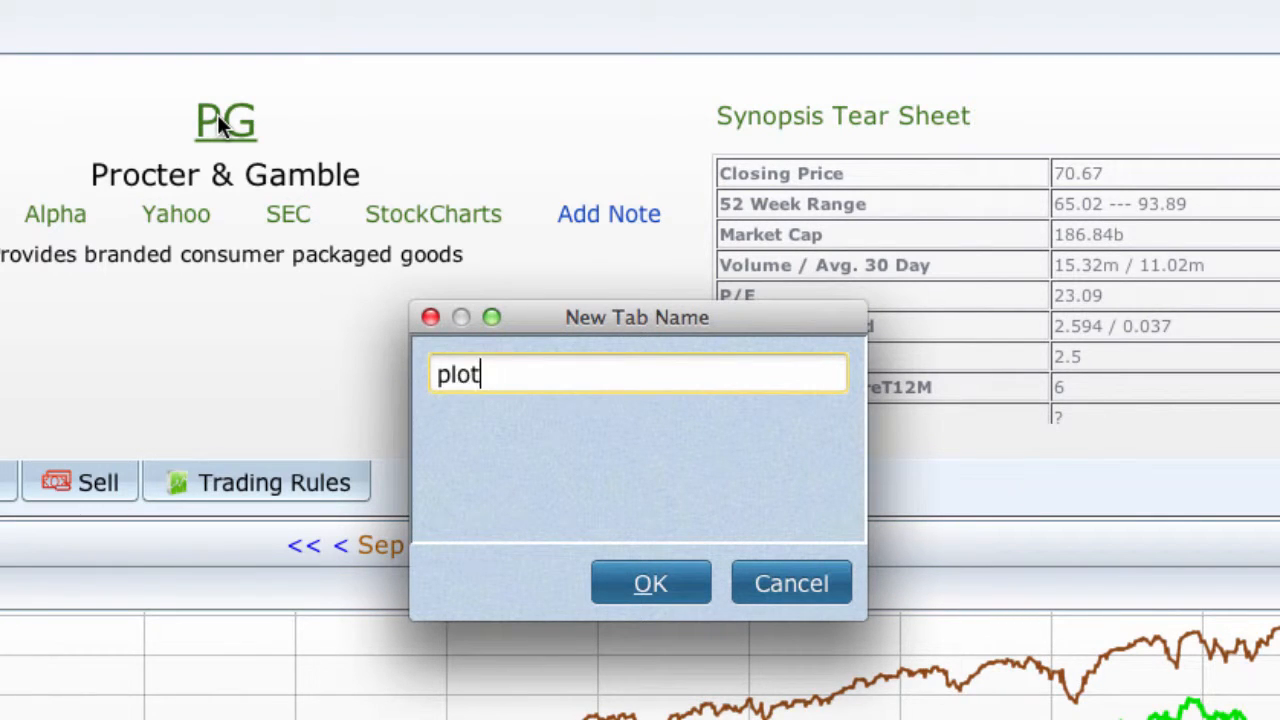
pyautogui.write('_earning')
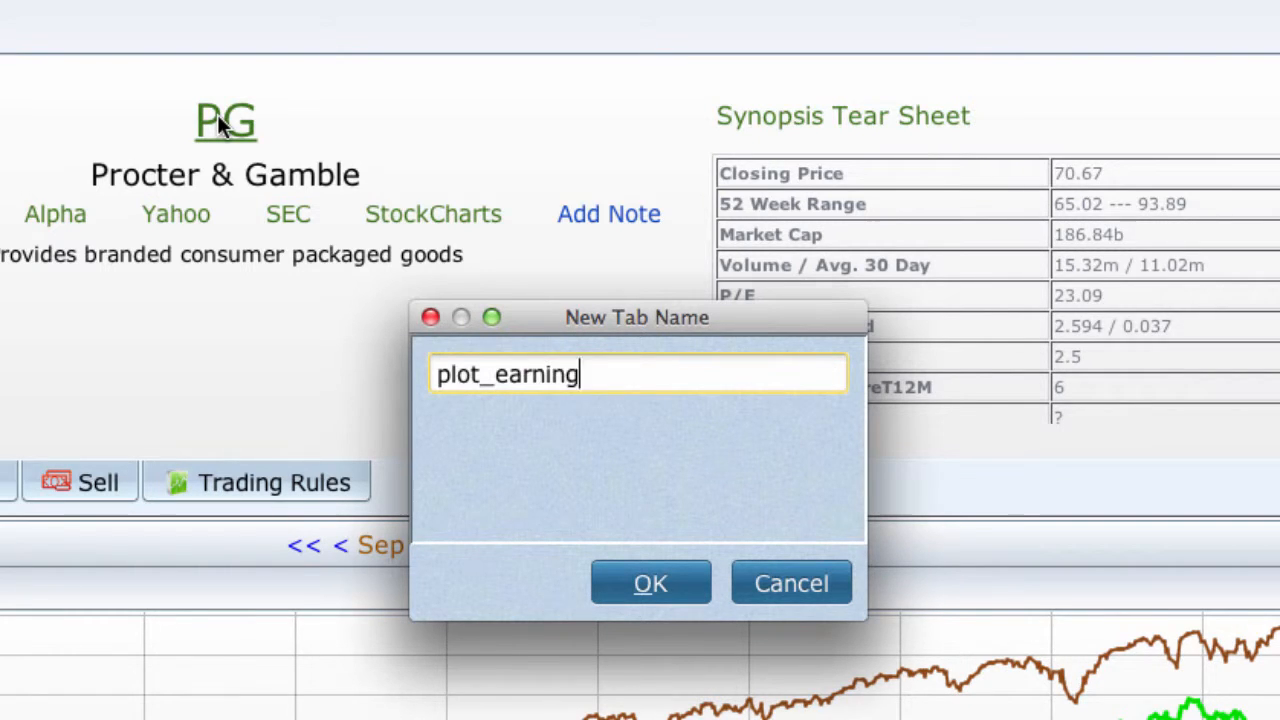
pyautogui.press('Return')
pyautogui.write('e')
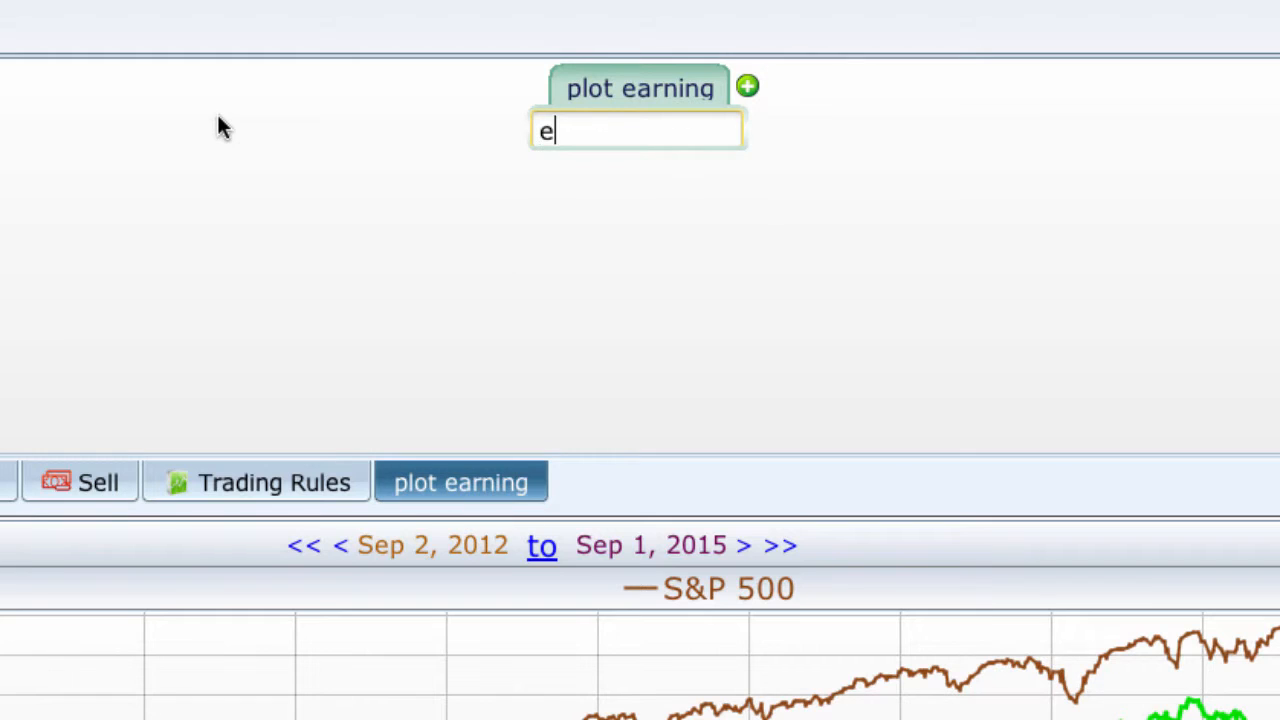
pyautogui.write('ps')
pyautogui.press('Return')
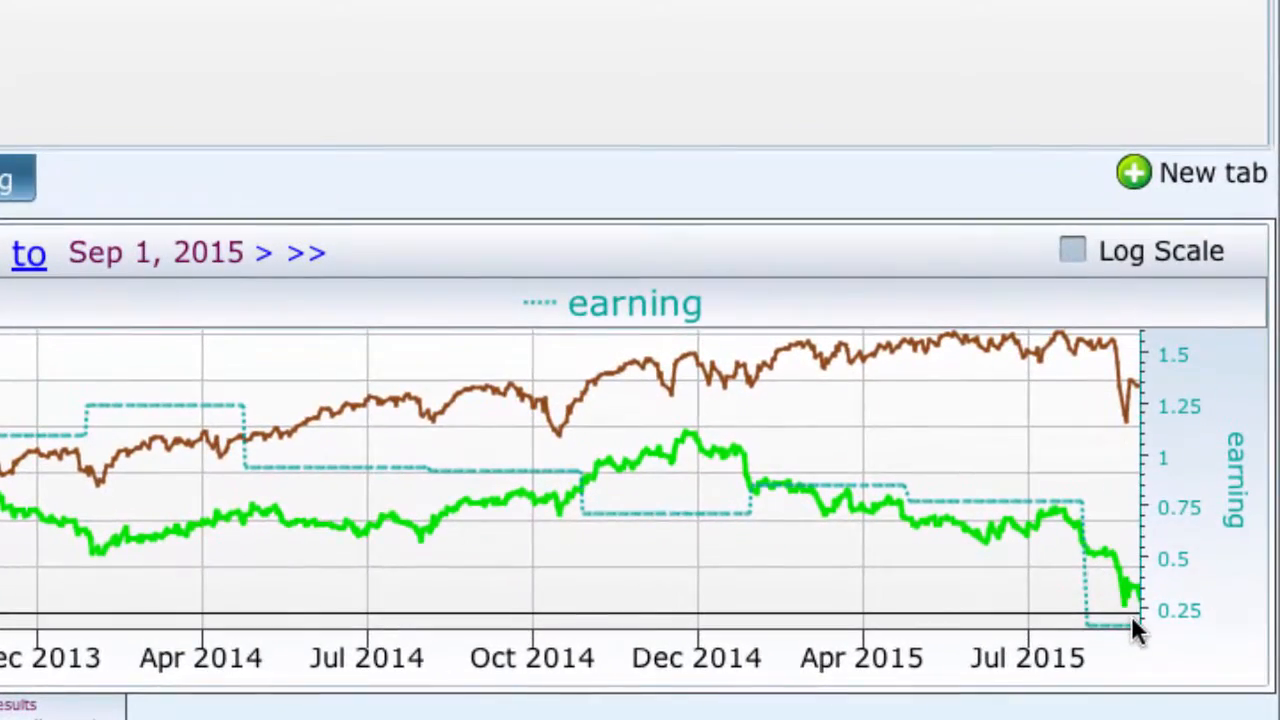
# Extend the chart's date range to All and inspect the earning line's values at its dips around late 2001 and late 1999
pyautogui.click(30, 256)
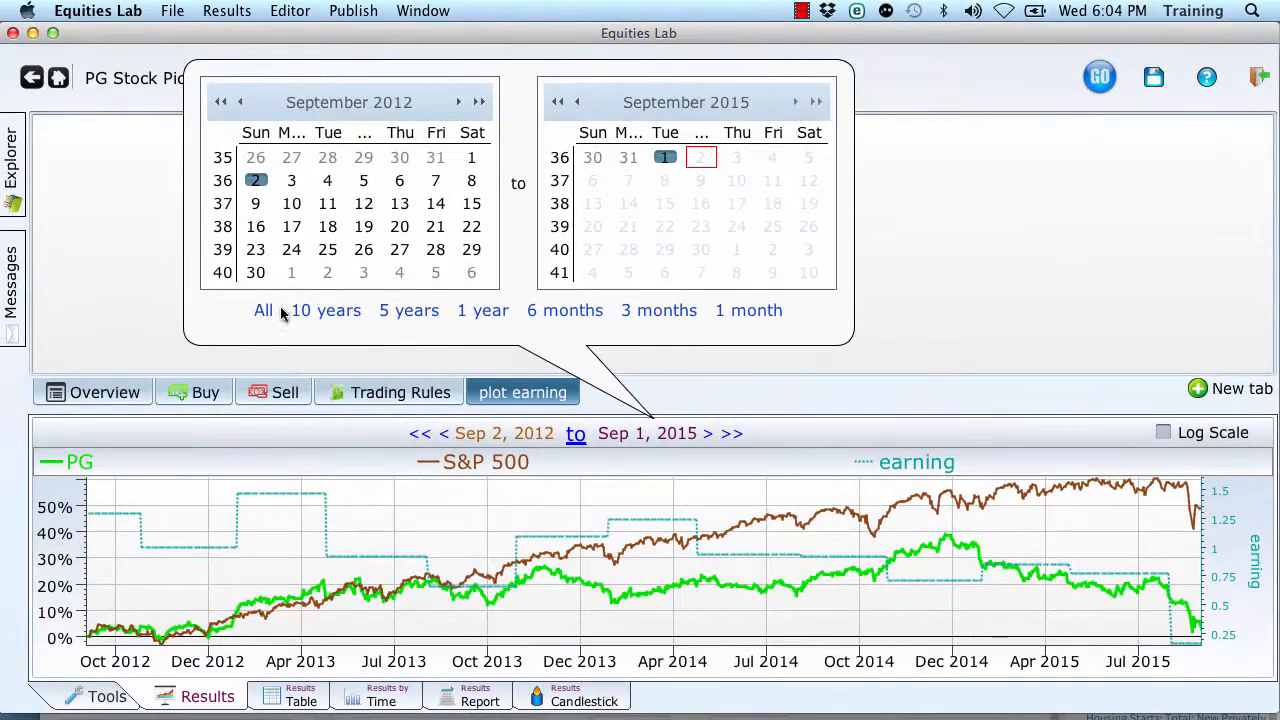
pyautogui.click(265, 312)
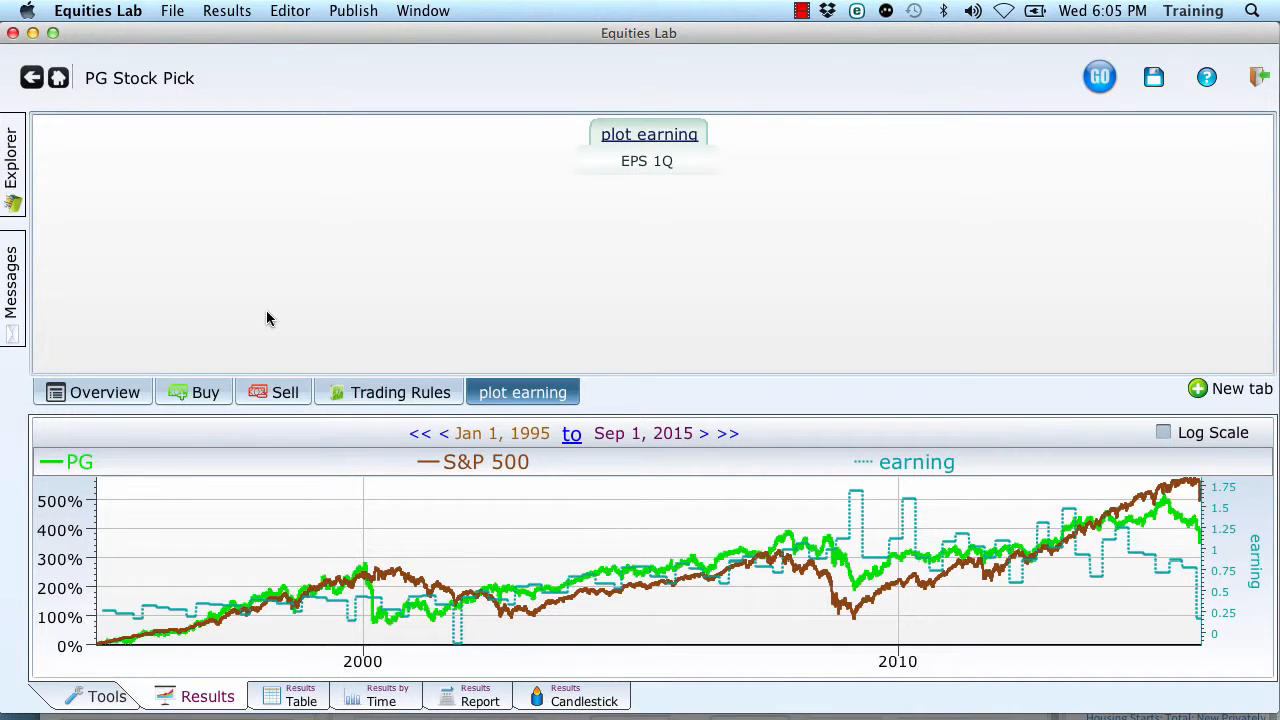
pyautogui.click(457, 647)
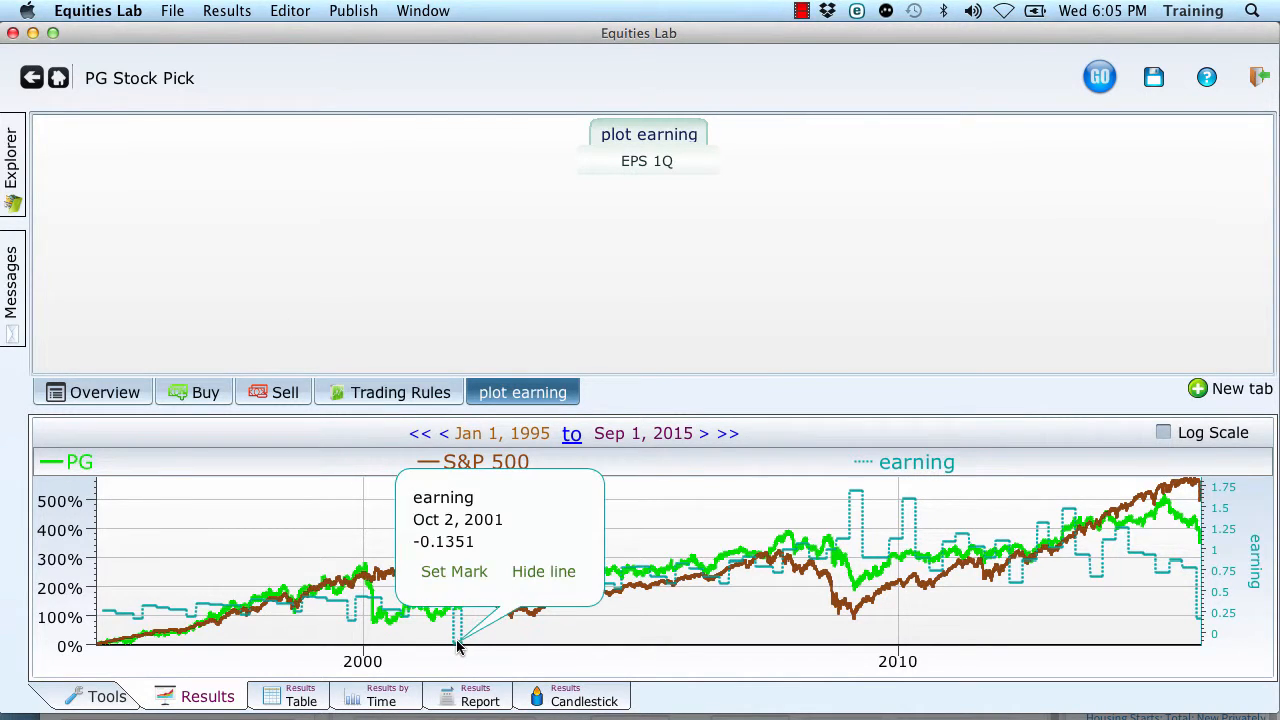
pyautogui.click(356, 621)
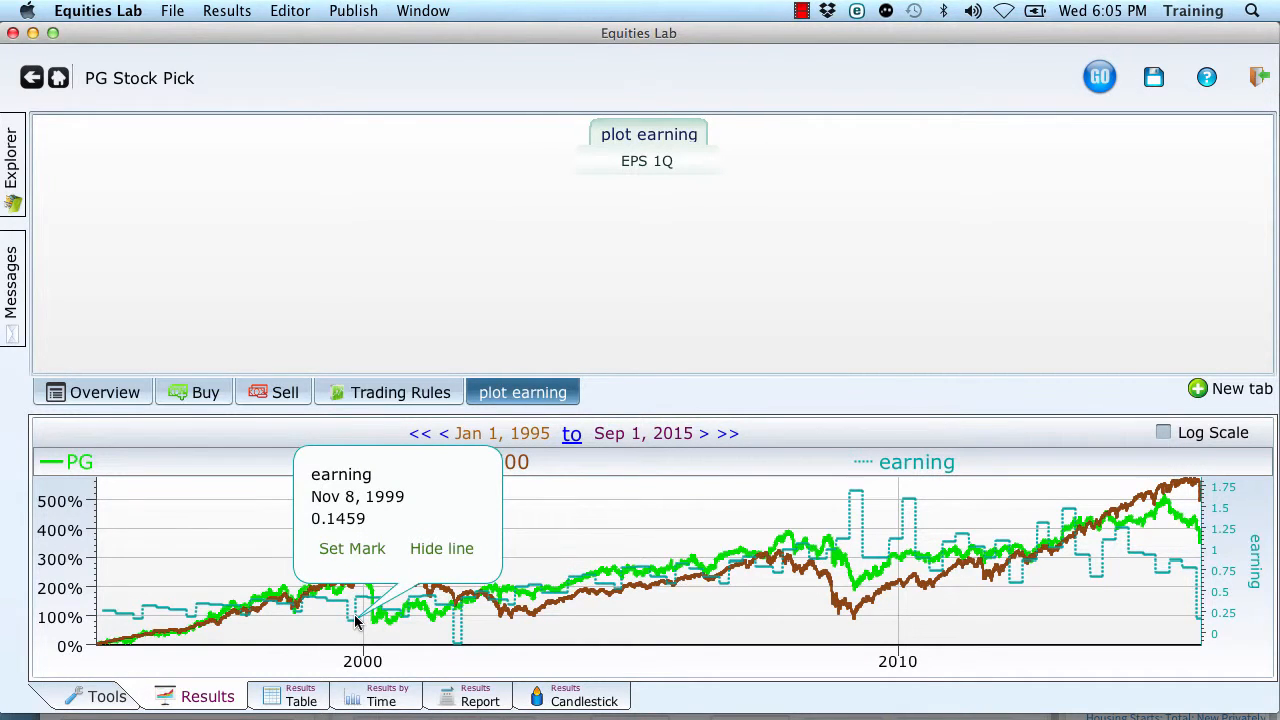
# Set the chart's date range to 5 years
pyautogui.click(571, 437)
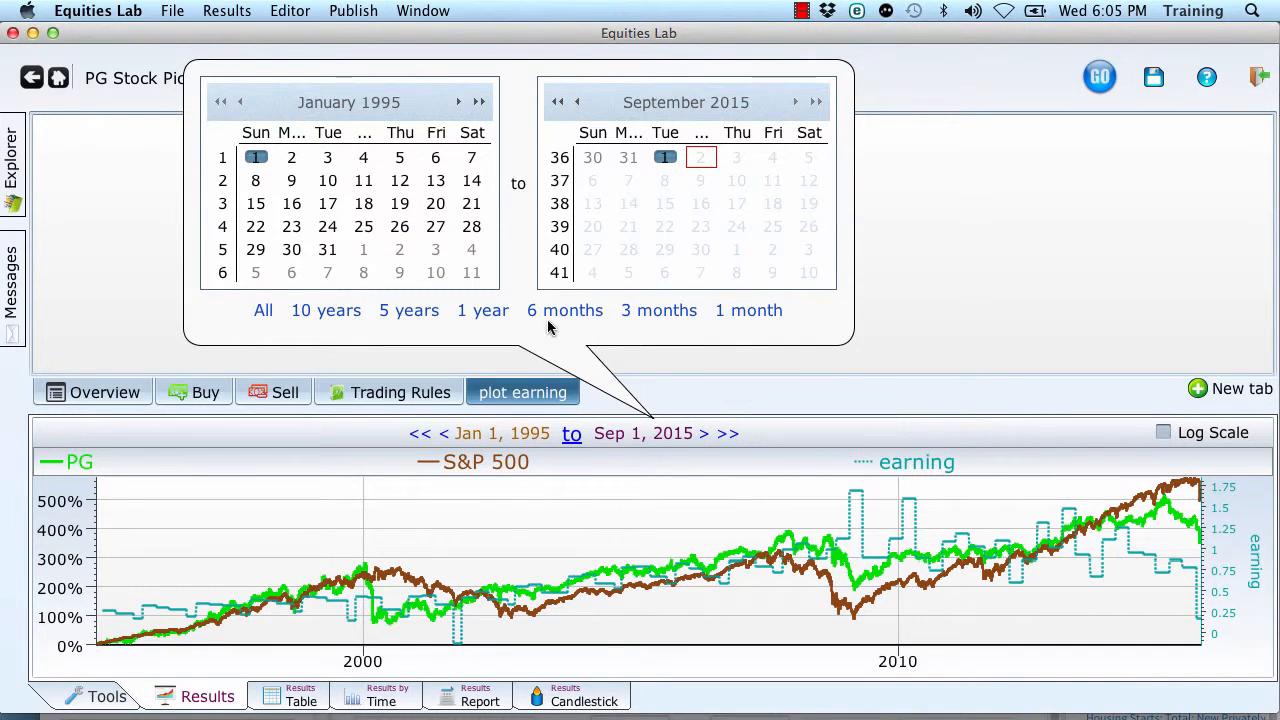
pyautogui.click(405, 310)
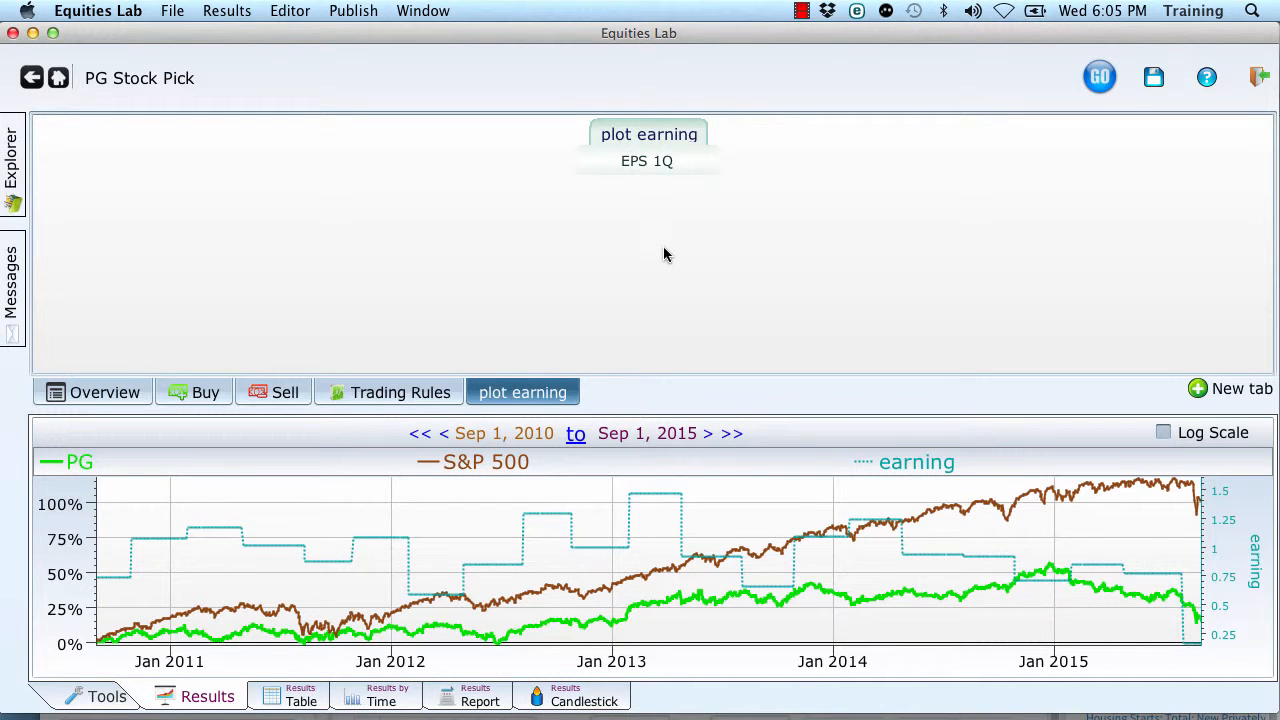
# Create a new tab named plot_profit_margin
pyautogui.press('super+t')
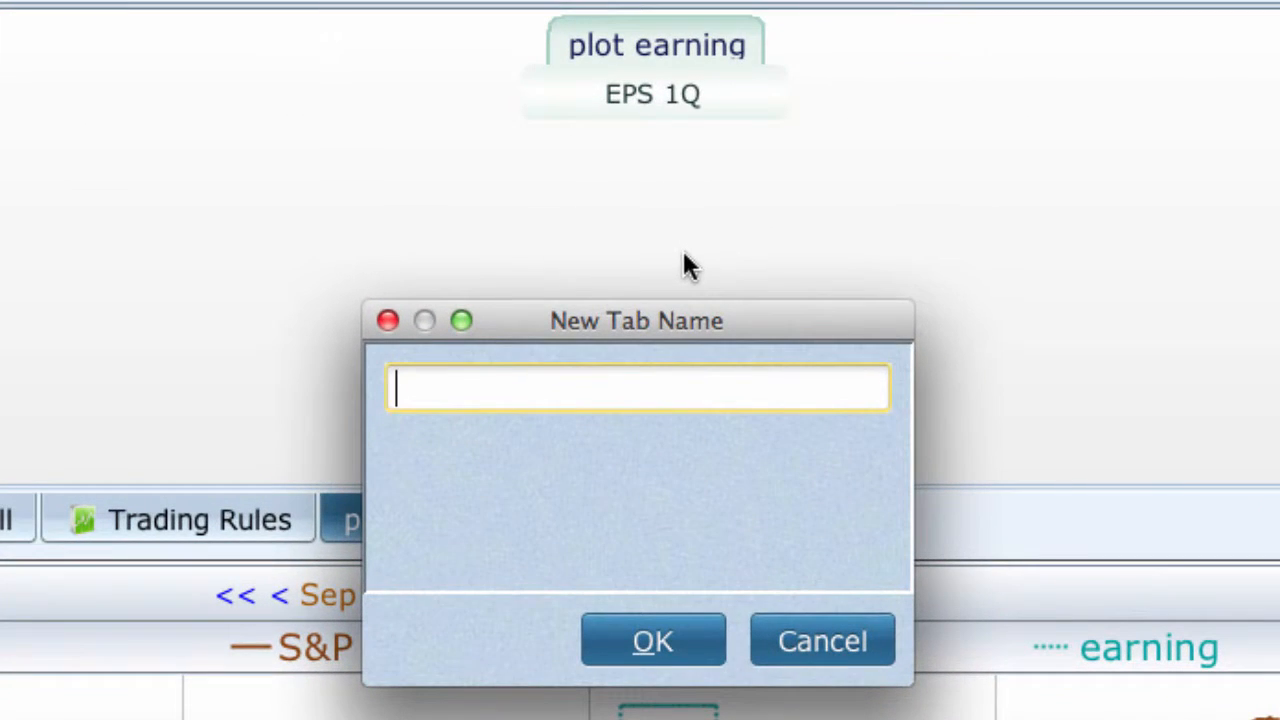
pyautogui.write('pl')
pyautogui.write('ot_pr')
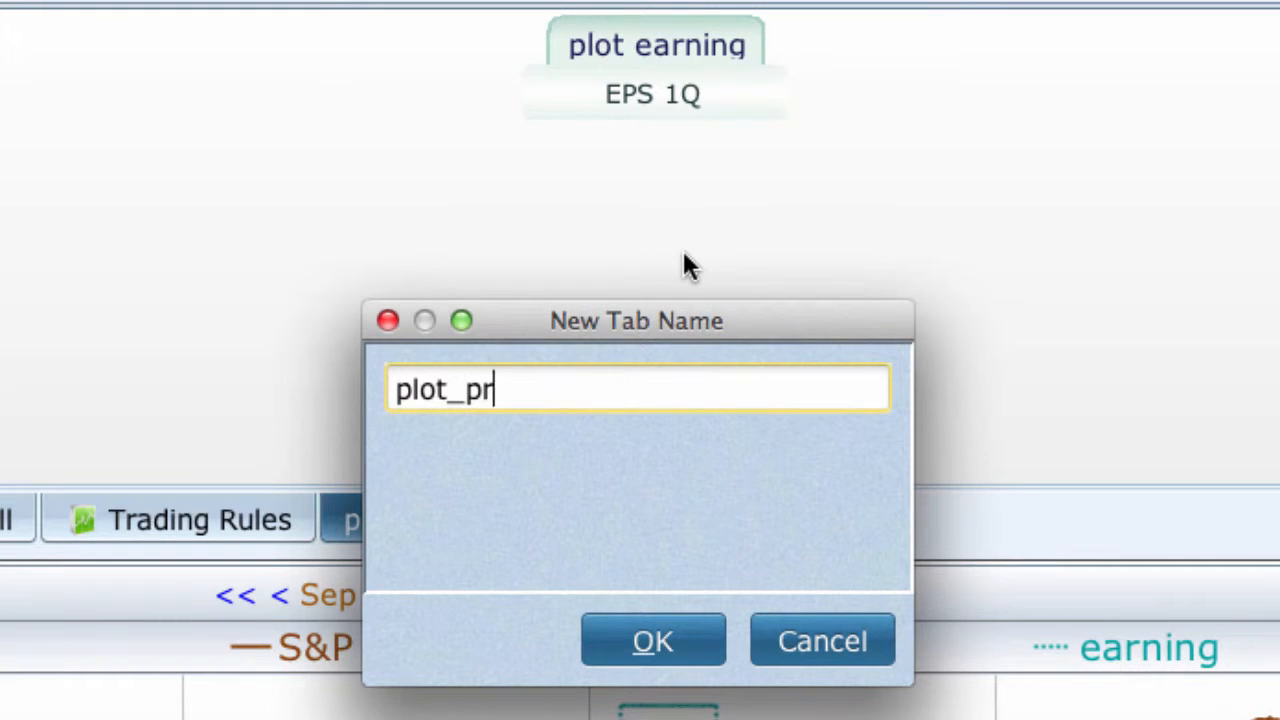
pyautogui.write('ofit_margin')
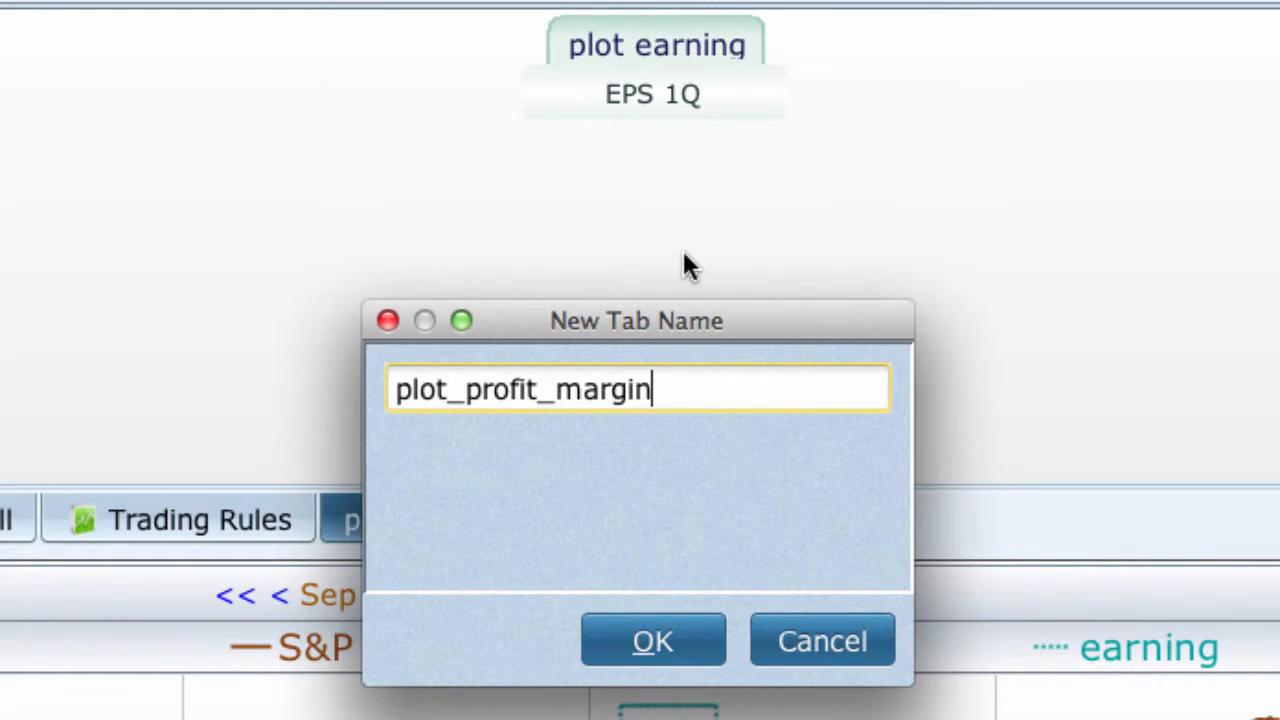
pyautogui.press('Return')
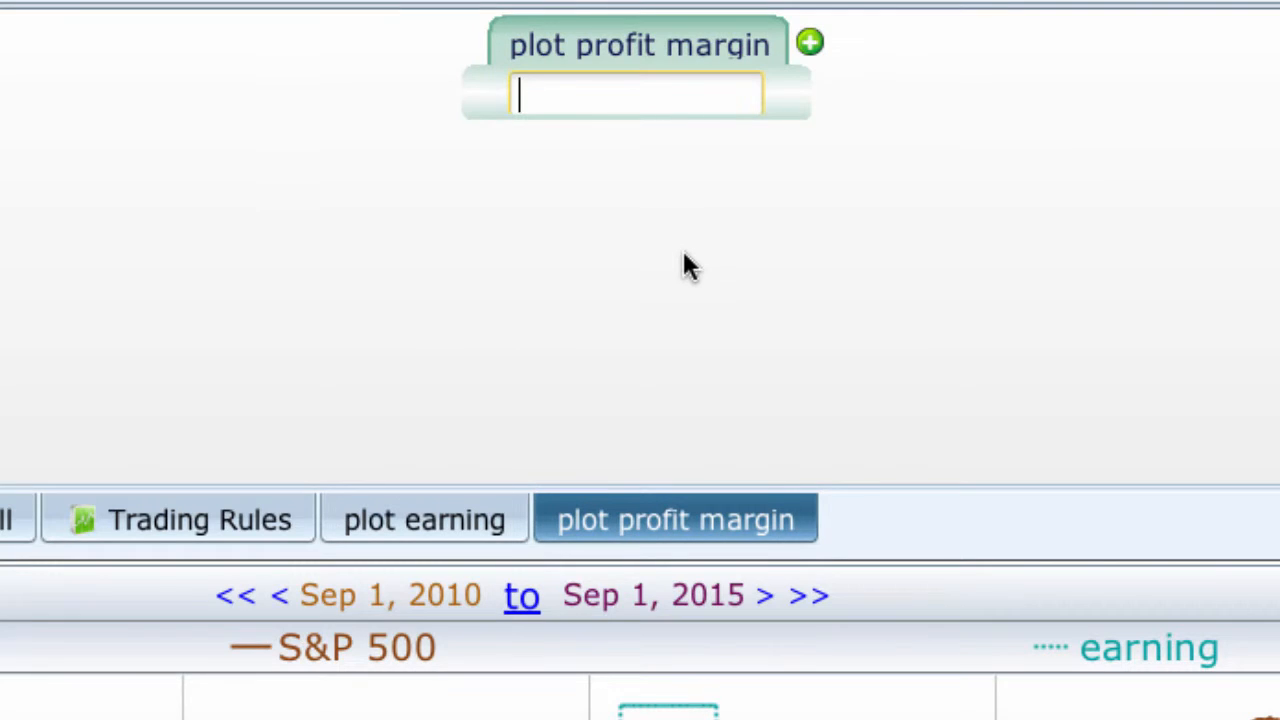
# Build the profit margin formula as Net Income 1Q divided by Total Revenue 1Q
pyautogui.write('/')
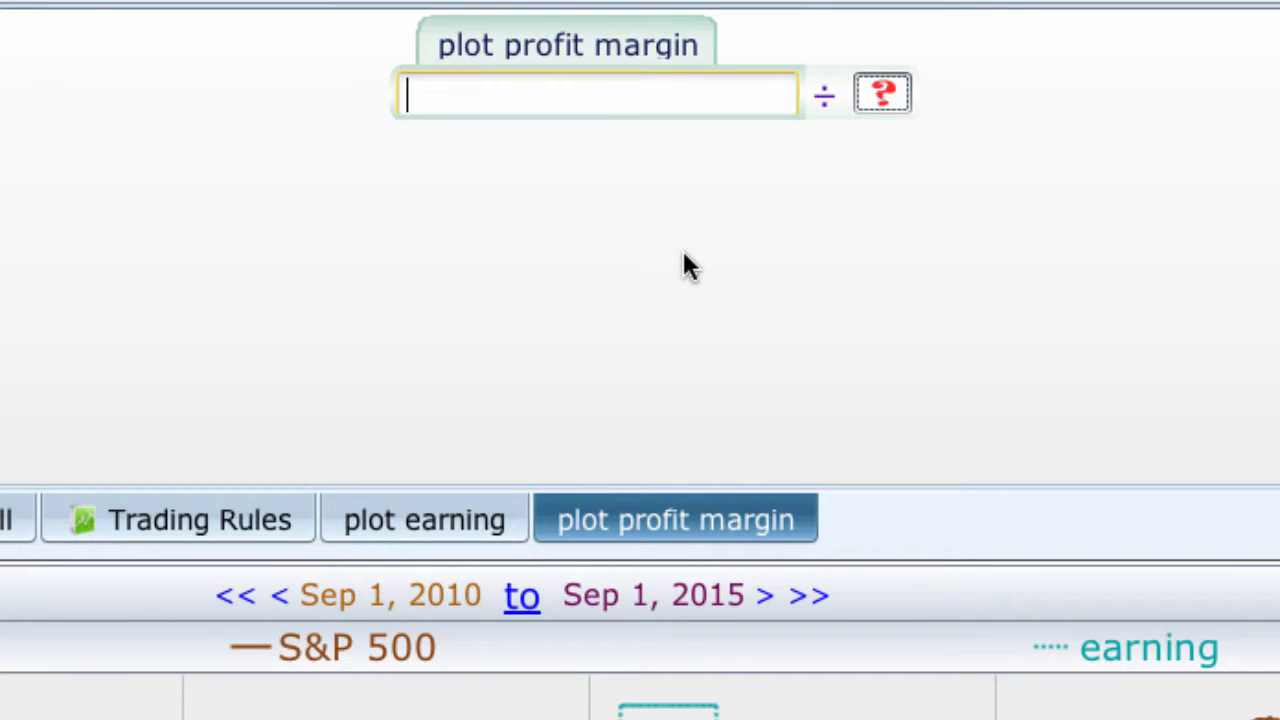
pyautogui.write('n')
pyautogui.press('BackSpace')
pyautogui.write('ni')
pyautogui.press('Return')
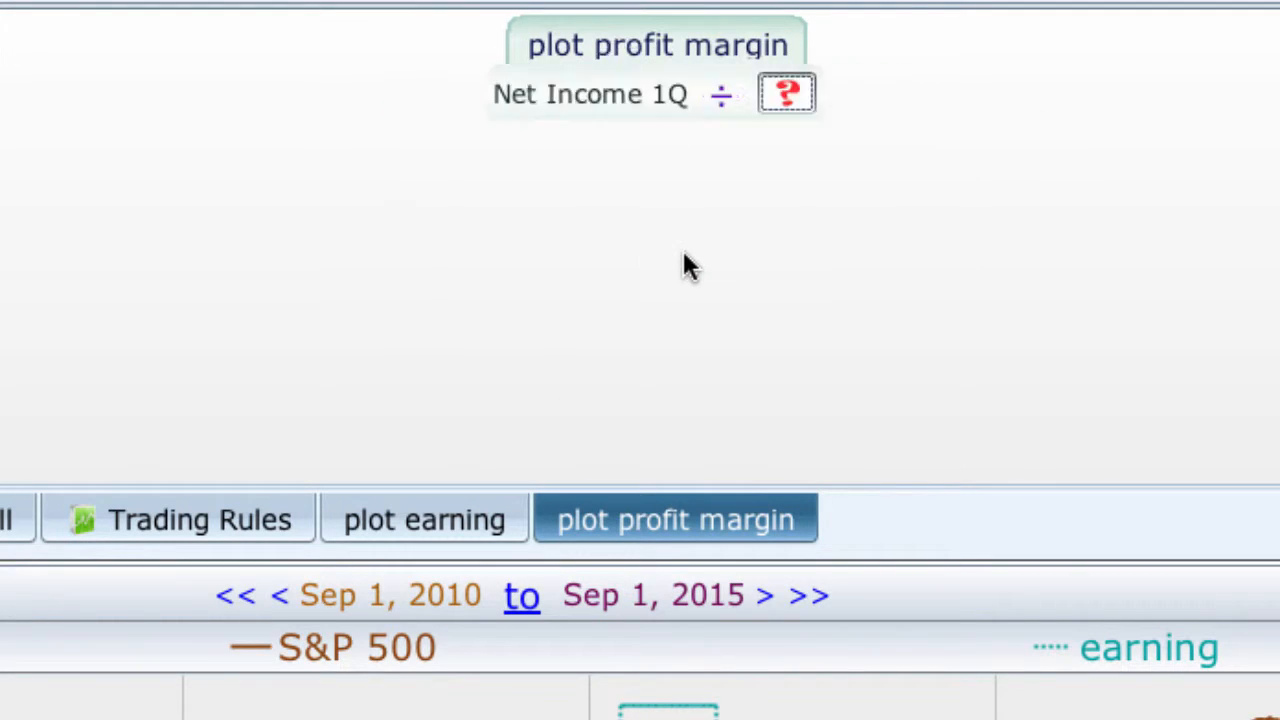
pyautogui.write('t')
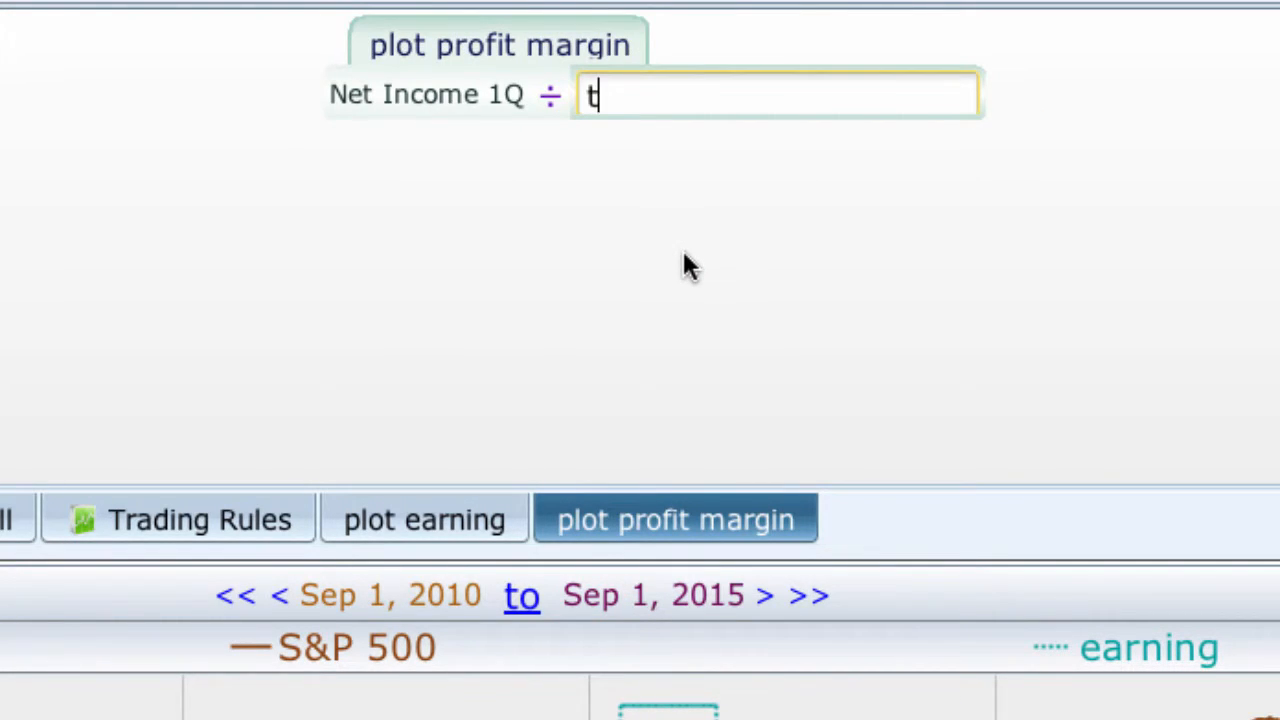
pyautogui.write('otalr')
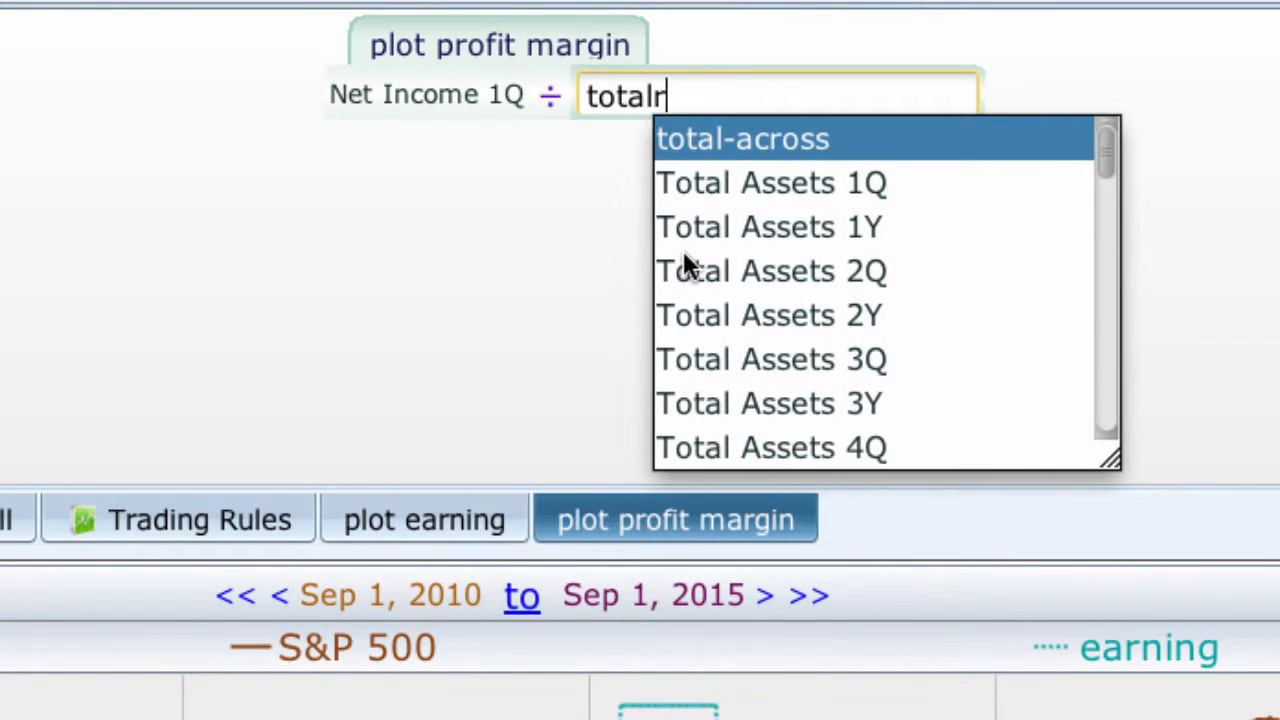
pyautogui.write('eve')
pyautogui.press('Return')
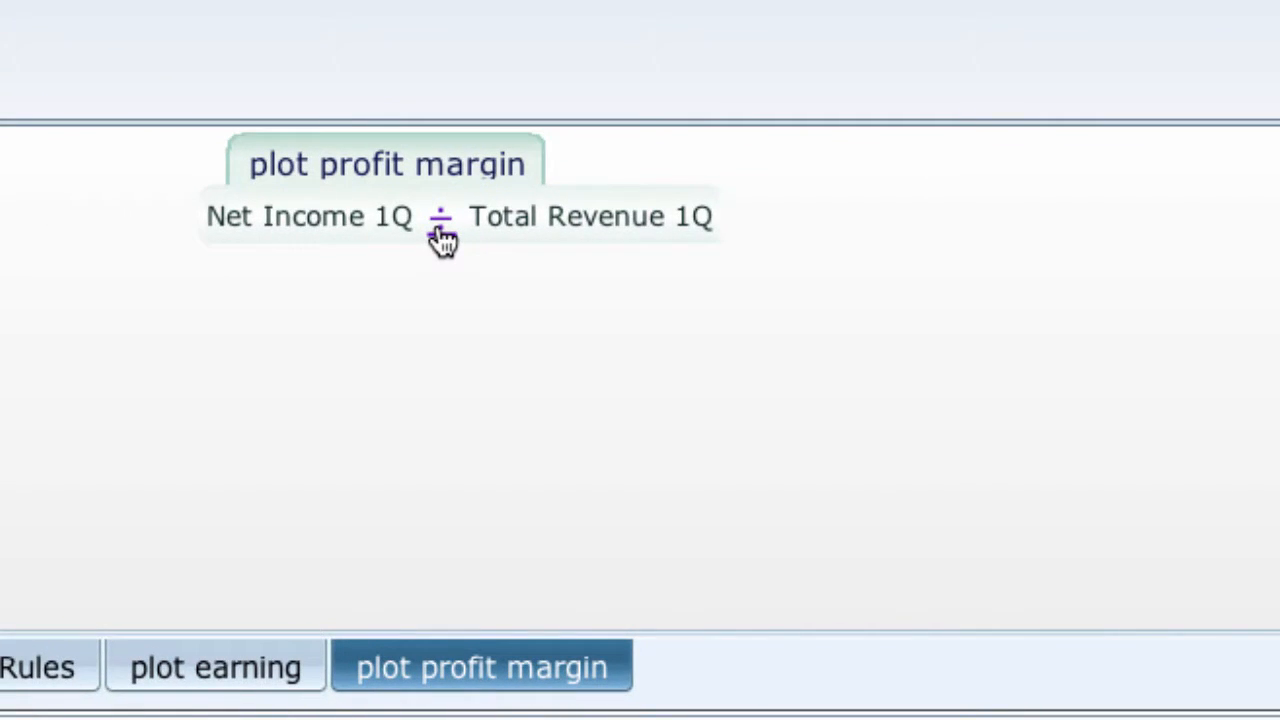
# Multiply the whole profit margin quotient by 100 to express it as a percentage
pyautogui.click(441, 238)
pyautogui.rightClick(438, 226)
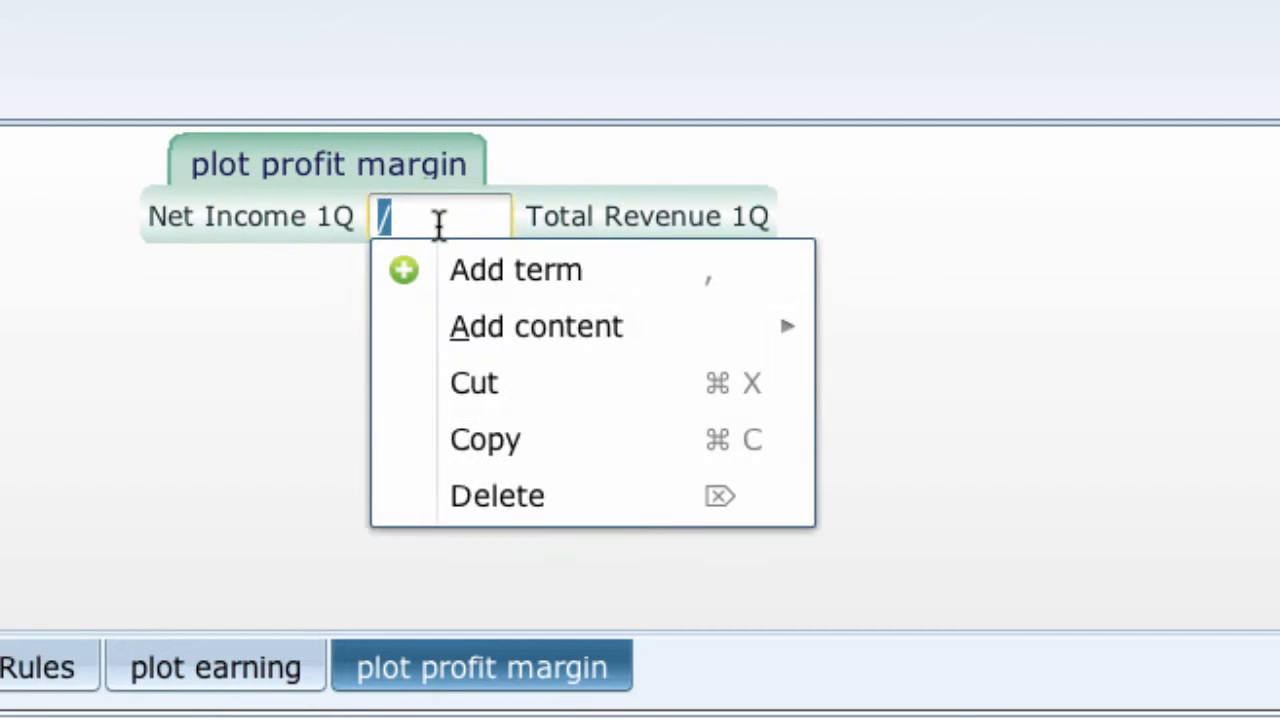
pyautogui.write('*')
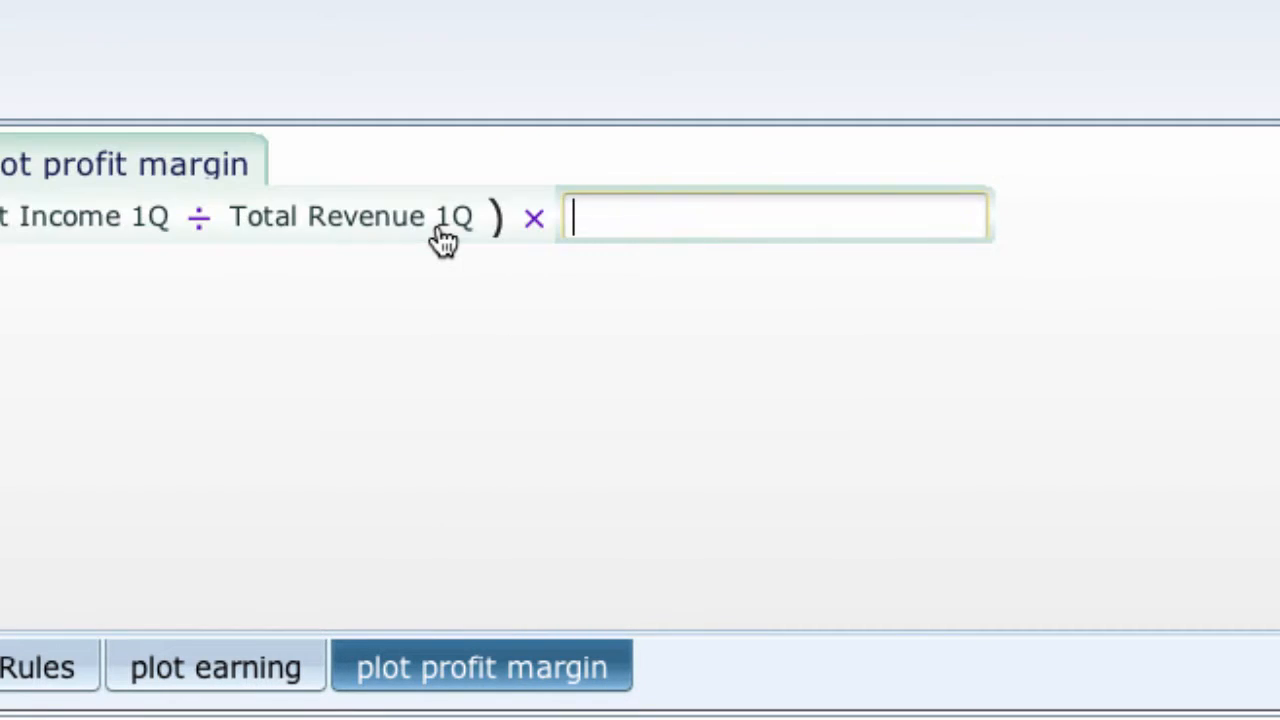
pyautogui.write('100')
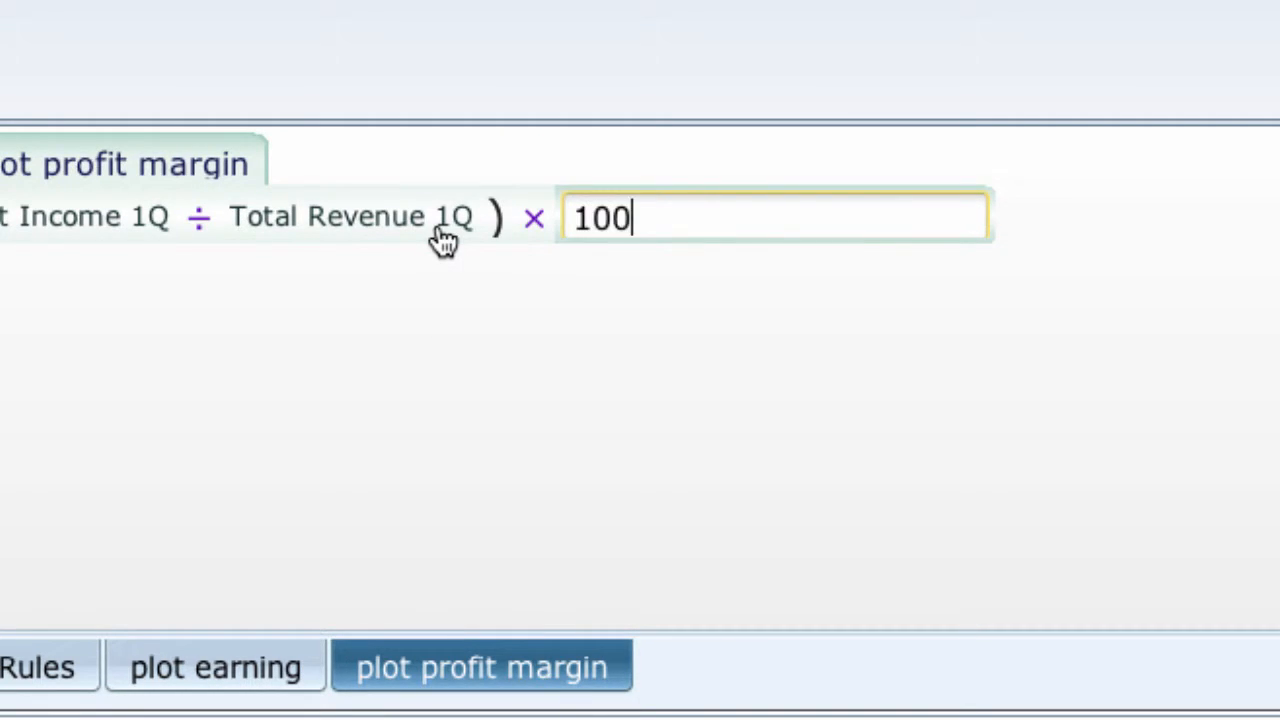
pyautogui.press('Return')
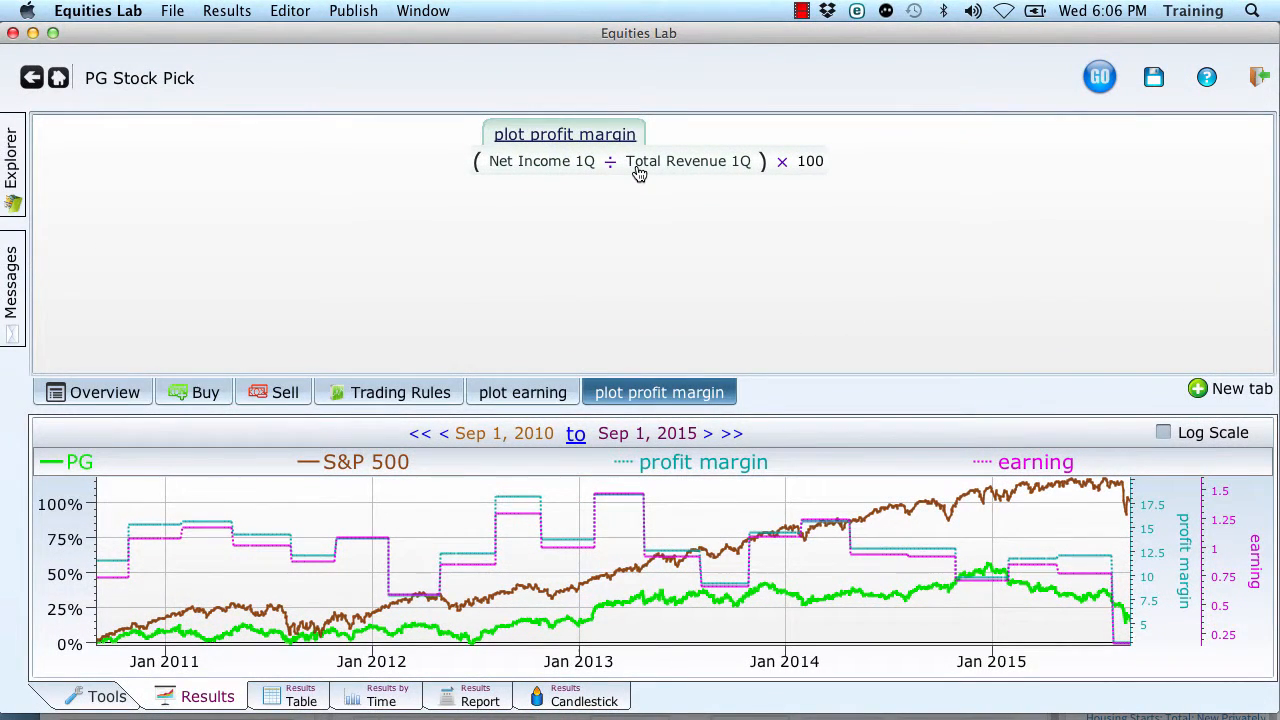
# Create a new tab named plot_infltion and open its empty term for editing
pyautogui.press('super+t')
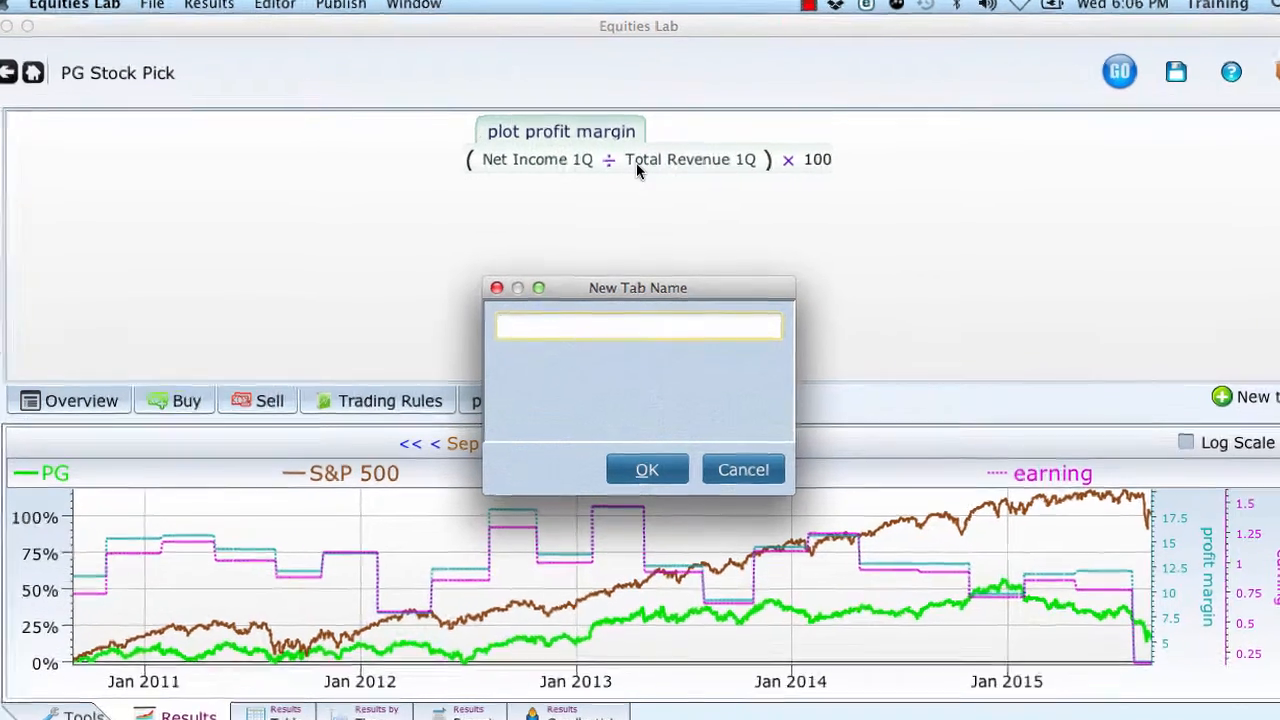
pyautogui.write('plo')
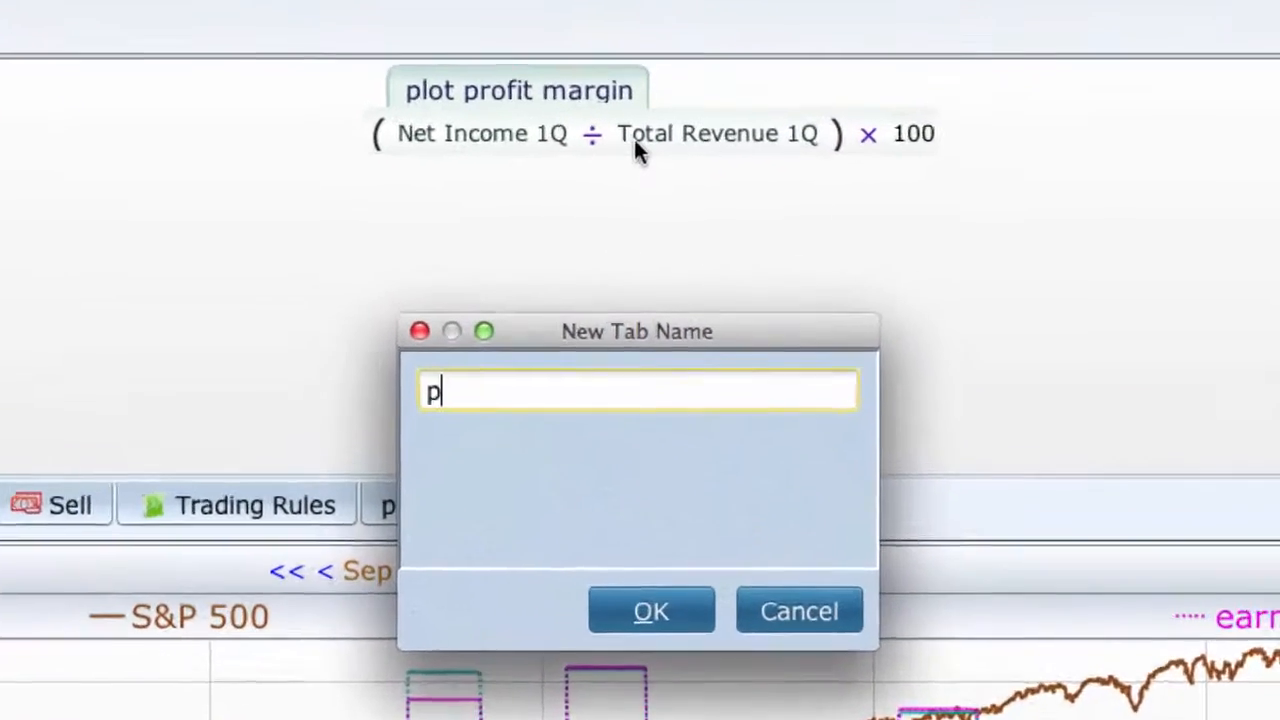
pyautogui.write('t')
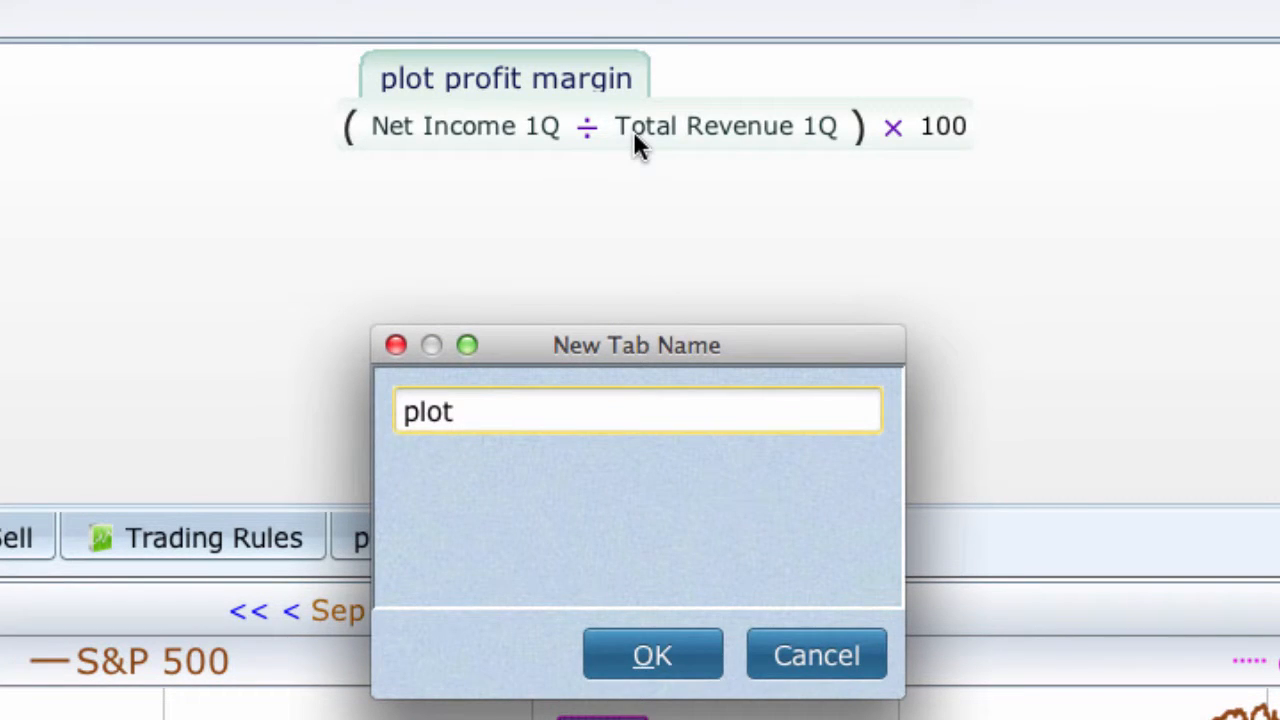
pyautogui.write('_inflation')
pyautogui.press('Return')
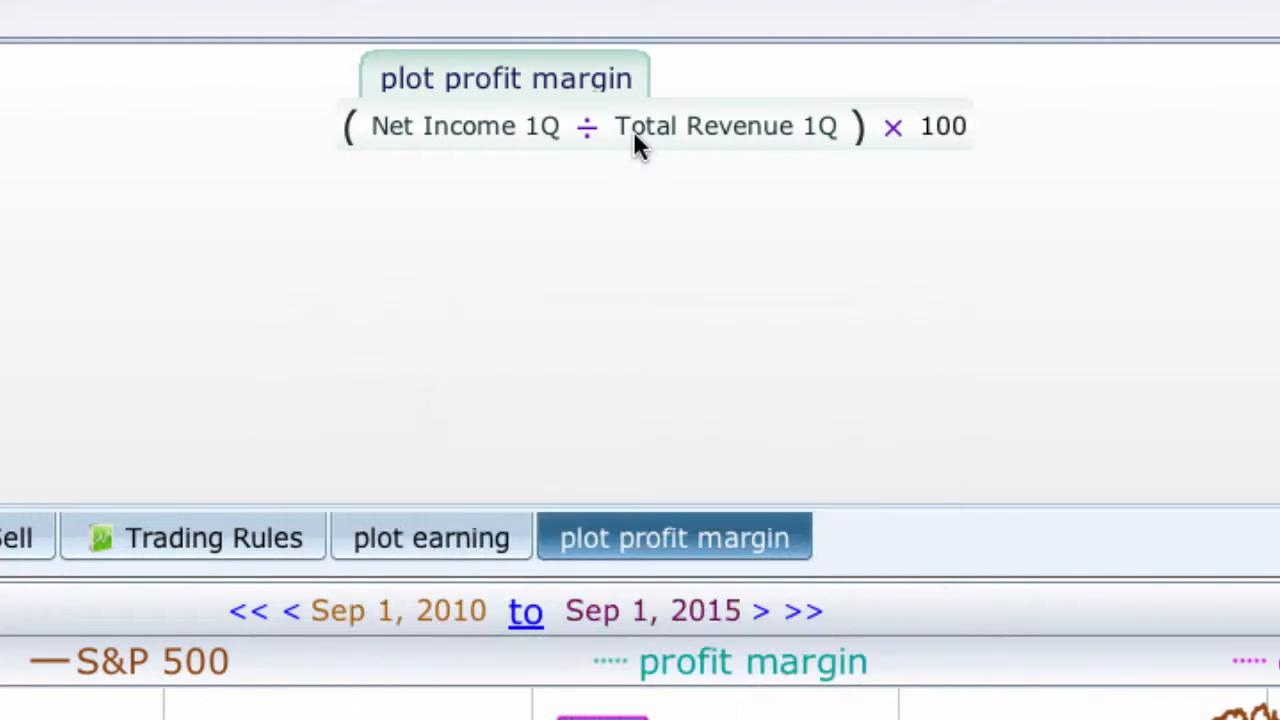
pyautogui.click(636, 135)
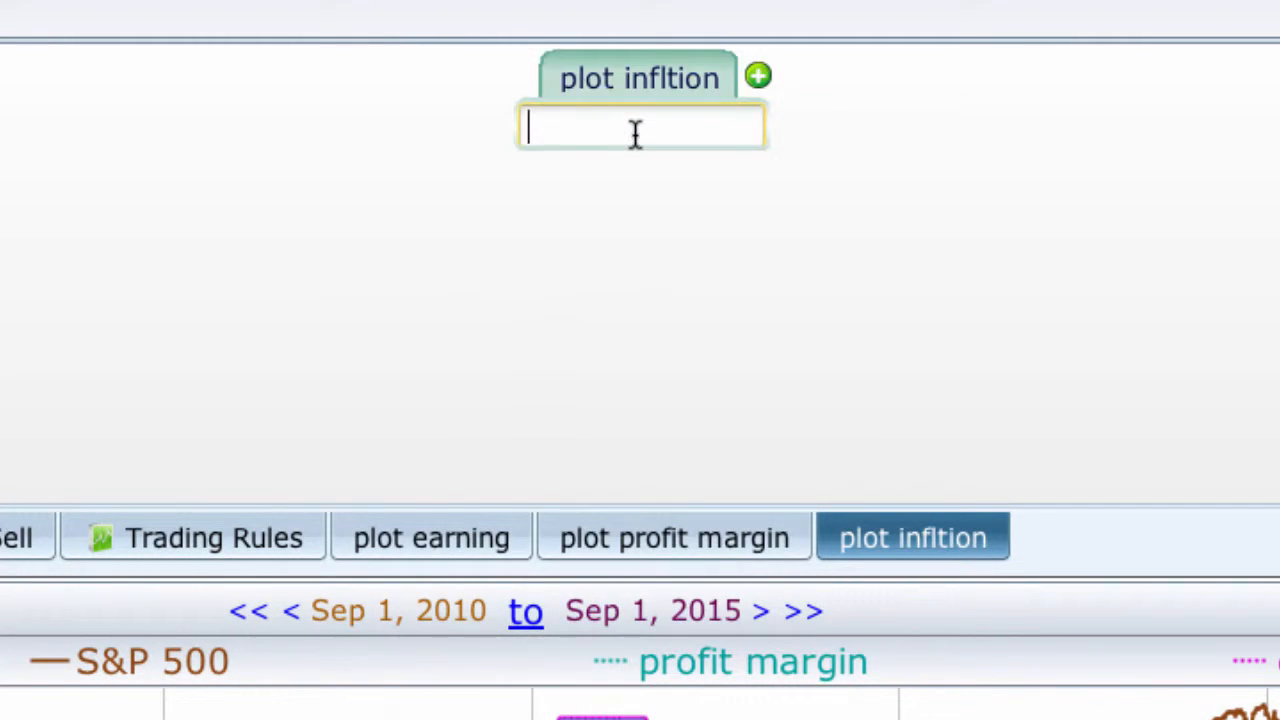
# Correct the misspelled tab name to plot_inflation
pyautogui.rightClick(697, 82)
pyautogui.write('p')
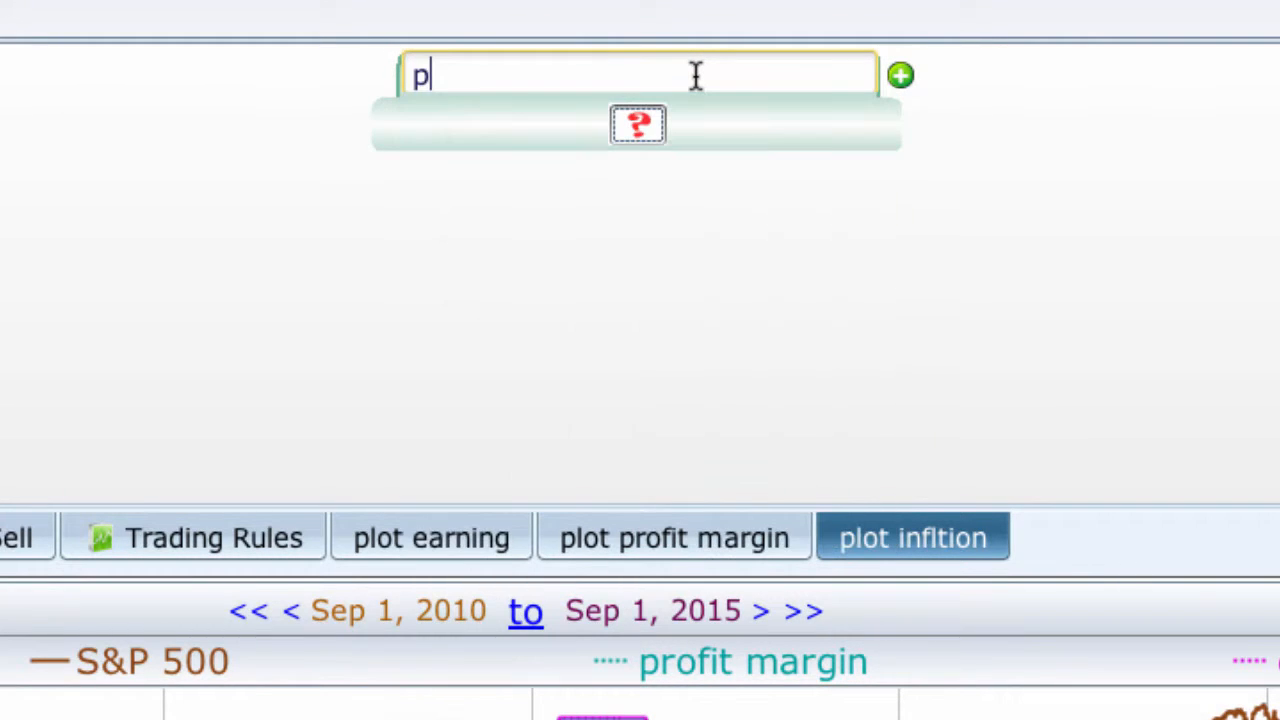
pyautogui.press('BackSpace')
pyautogui.write('plot_inflation')
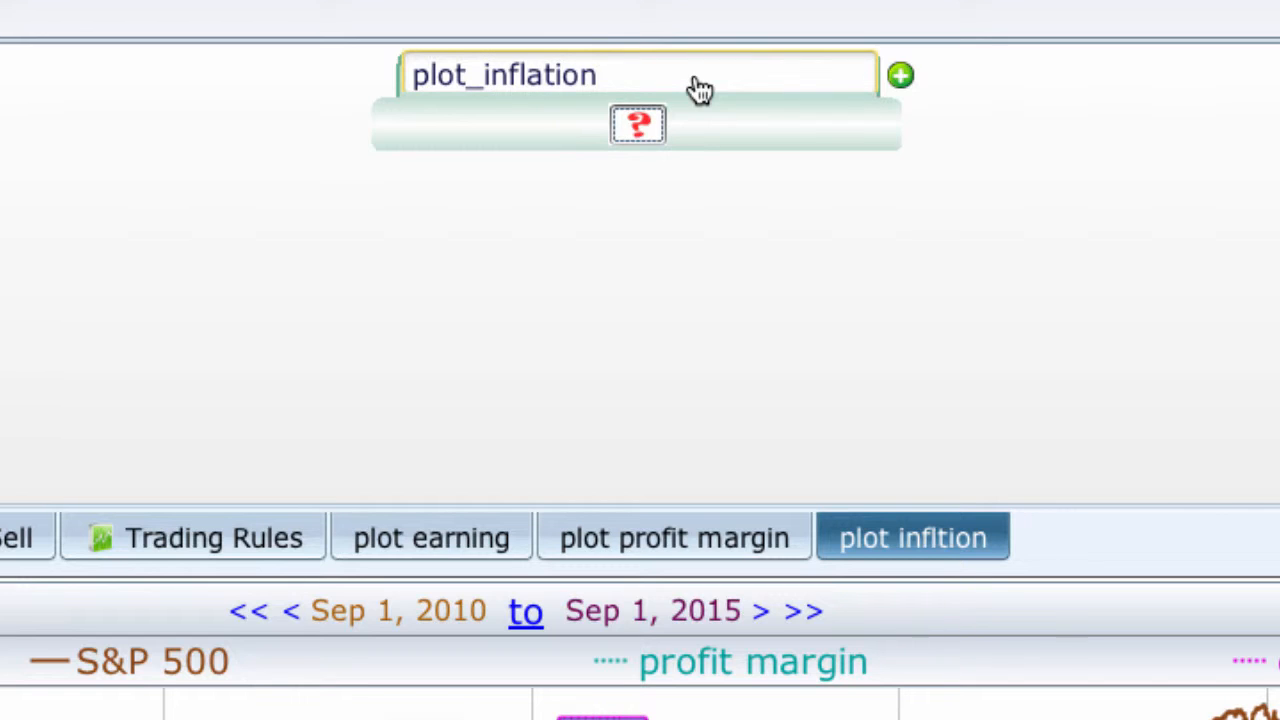
pyautogui.press('Return')
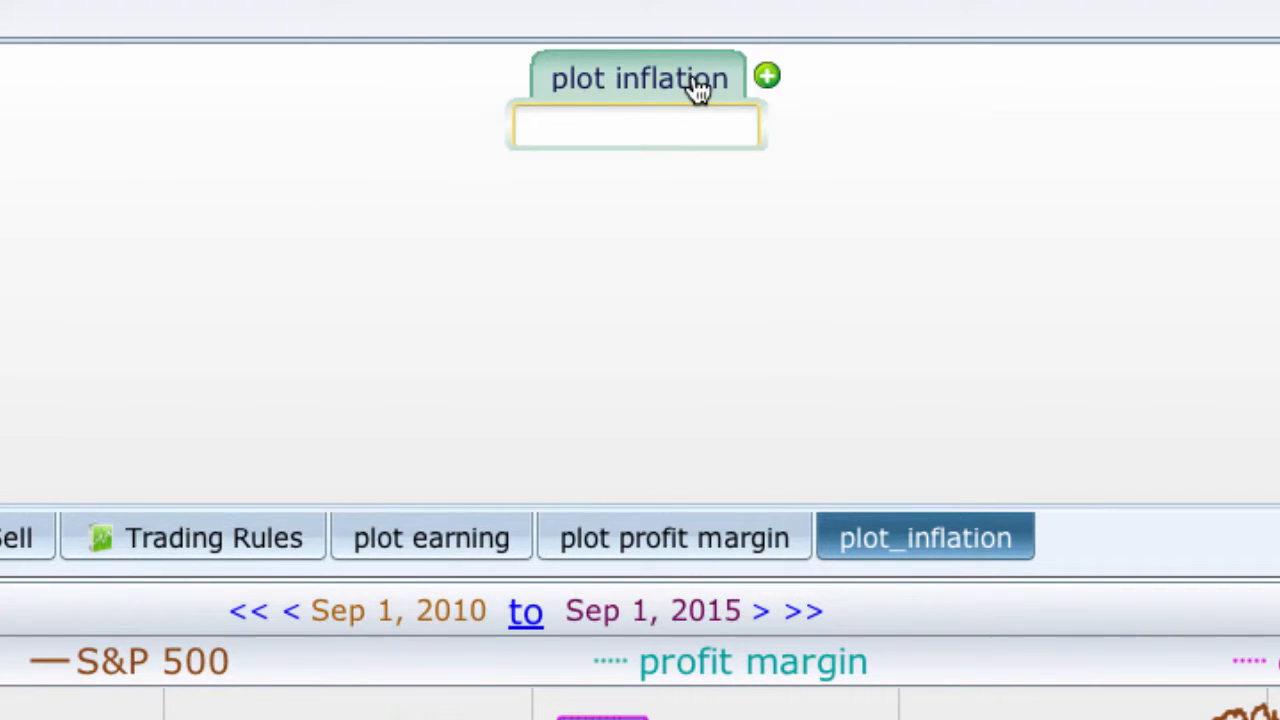
# Try to enter inflation as the term of plot_inflation, and clear the entry
pyautogui.write('infla')
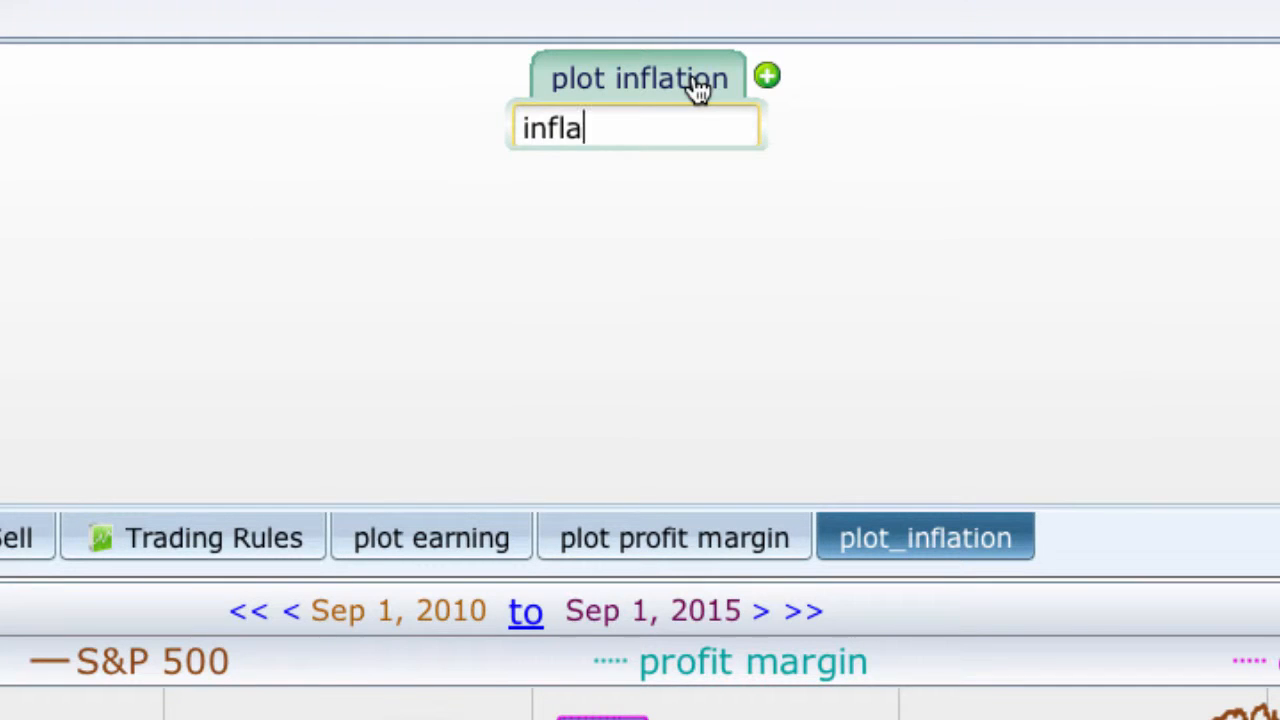
pyautogui.write('tion')
pyautogui.press('Return')
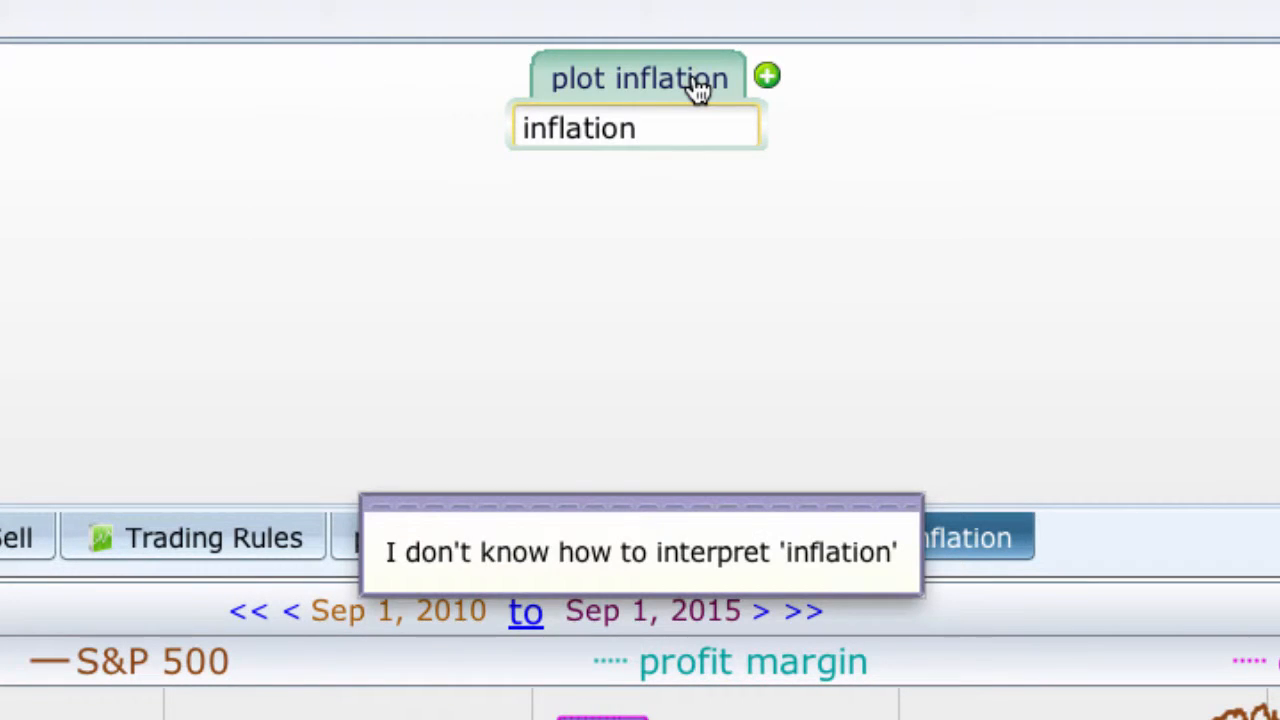
pyautogui.press('BackSpace')
pyautogui.press('BackSpace')
pyautogui.press('BackSpace')
pyautogui.press('BackSpace')
pyautogui.press('BackSpace')
pyautogui.press('BackSpace')
pyautogui.press('BackSpace')
pyautogui.press('BackSpace')
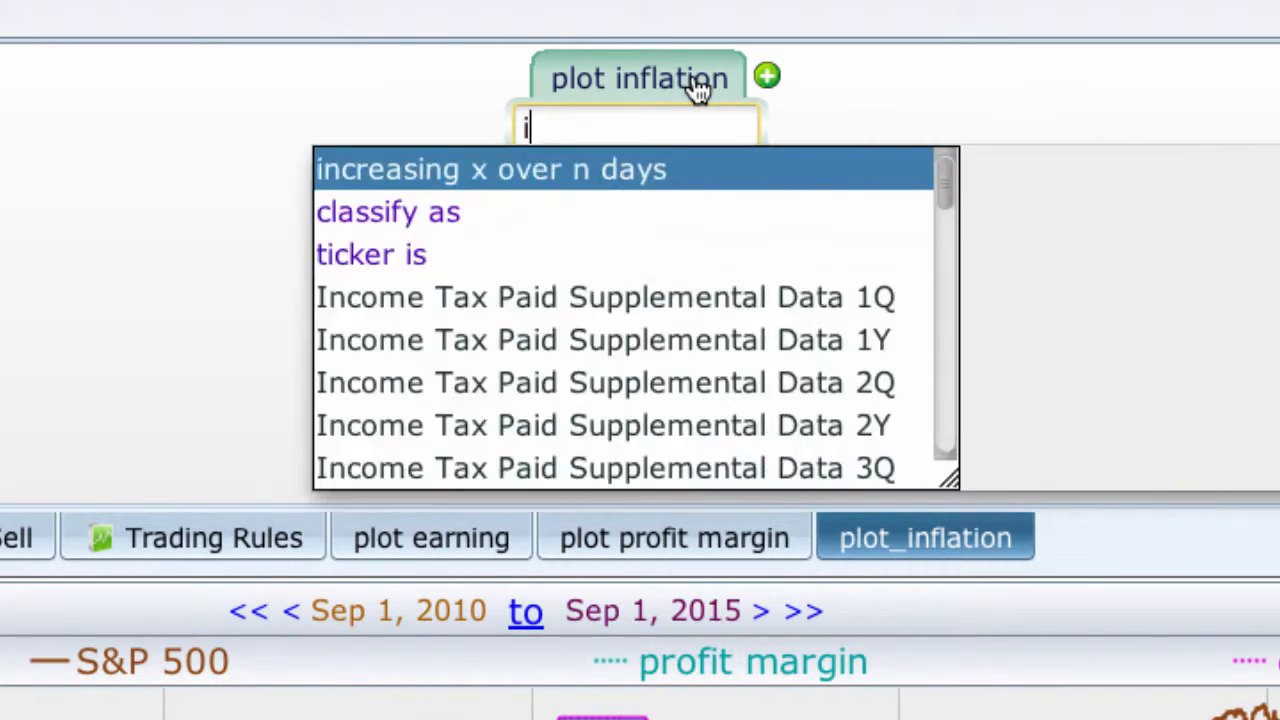
pyautogui.press('BackSpace')
# Switch to Safari and copy the permalink of the Consumer Price Index dataset on Quandl
pyautogui.press('super+Tab')
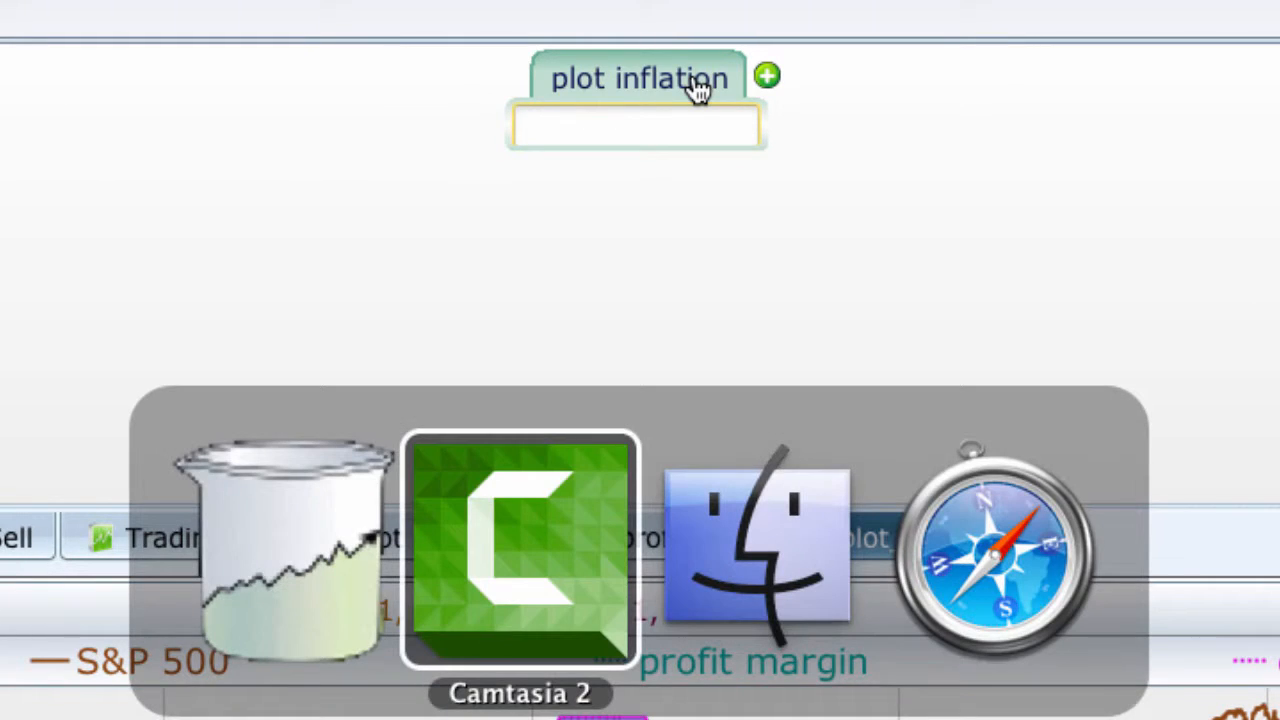
pyautogui.press('super+Tab')
pyautogui.press('super+Tab')
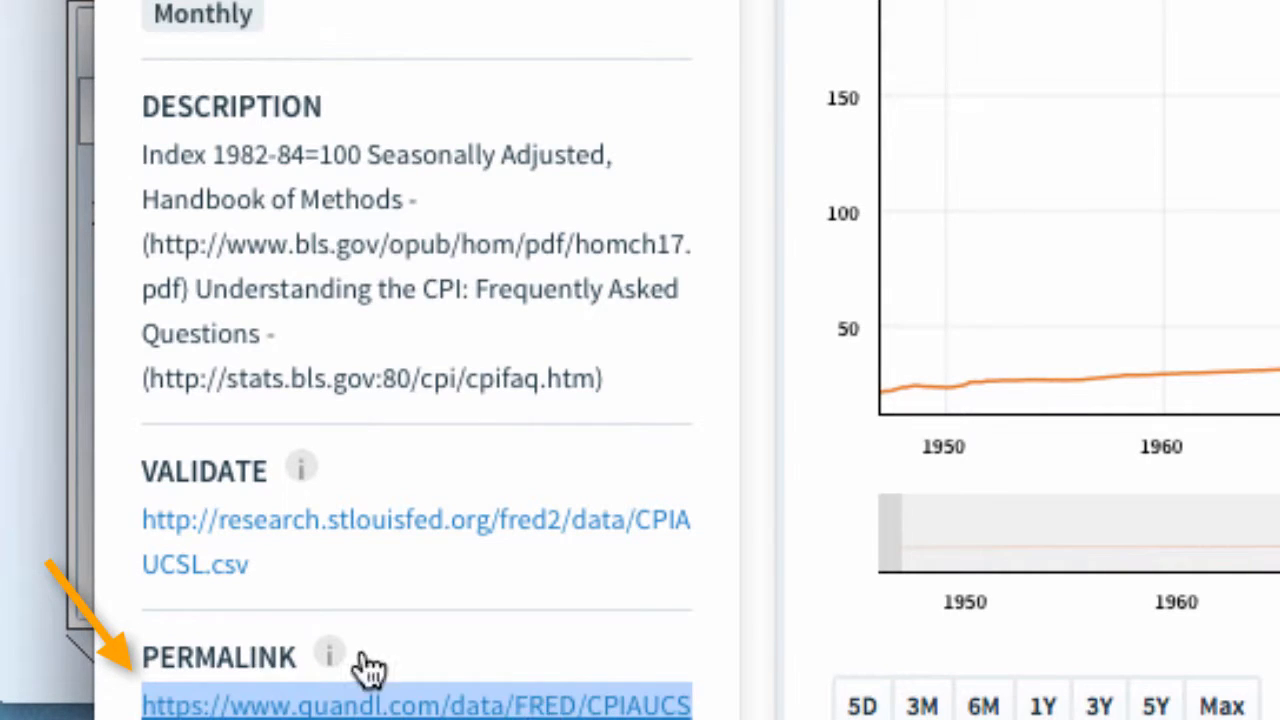
pyautogui.moveTo(329, 655)
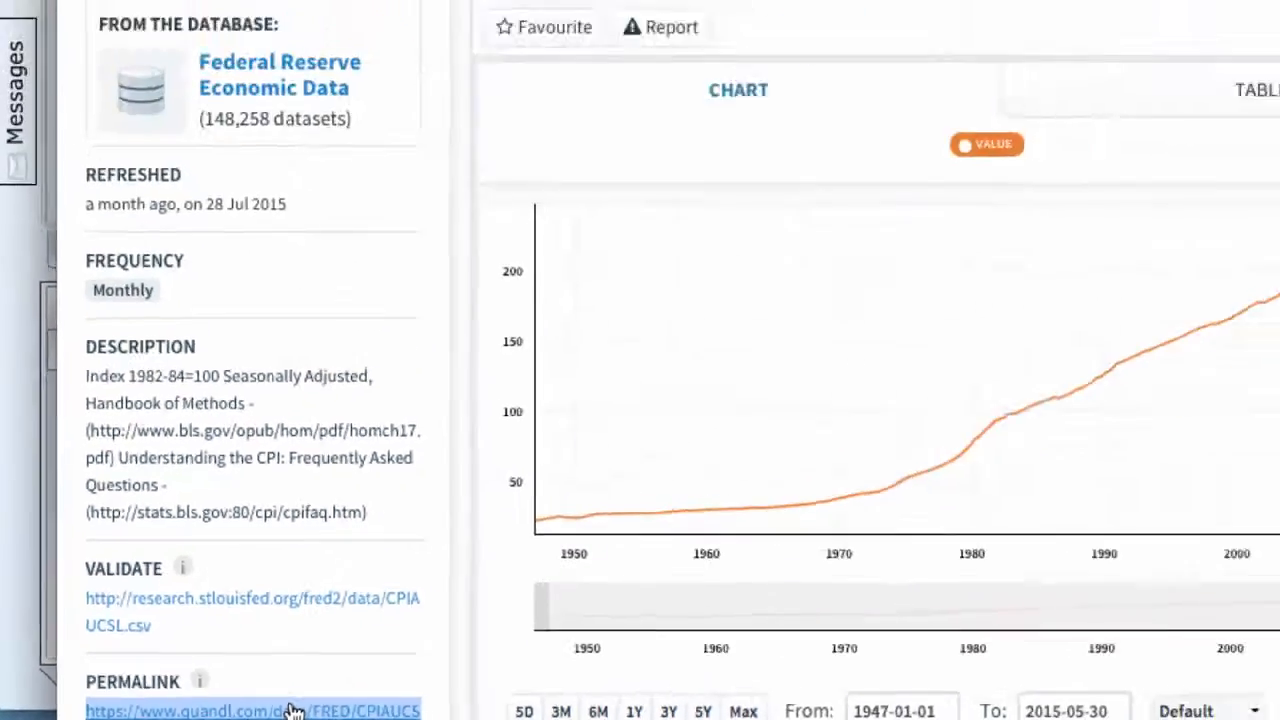
pyautogui.rightClick(290, 710)
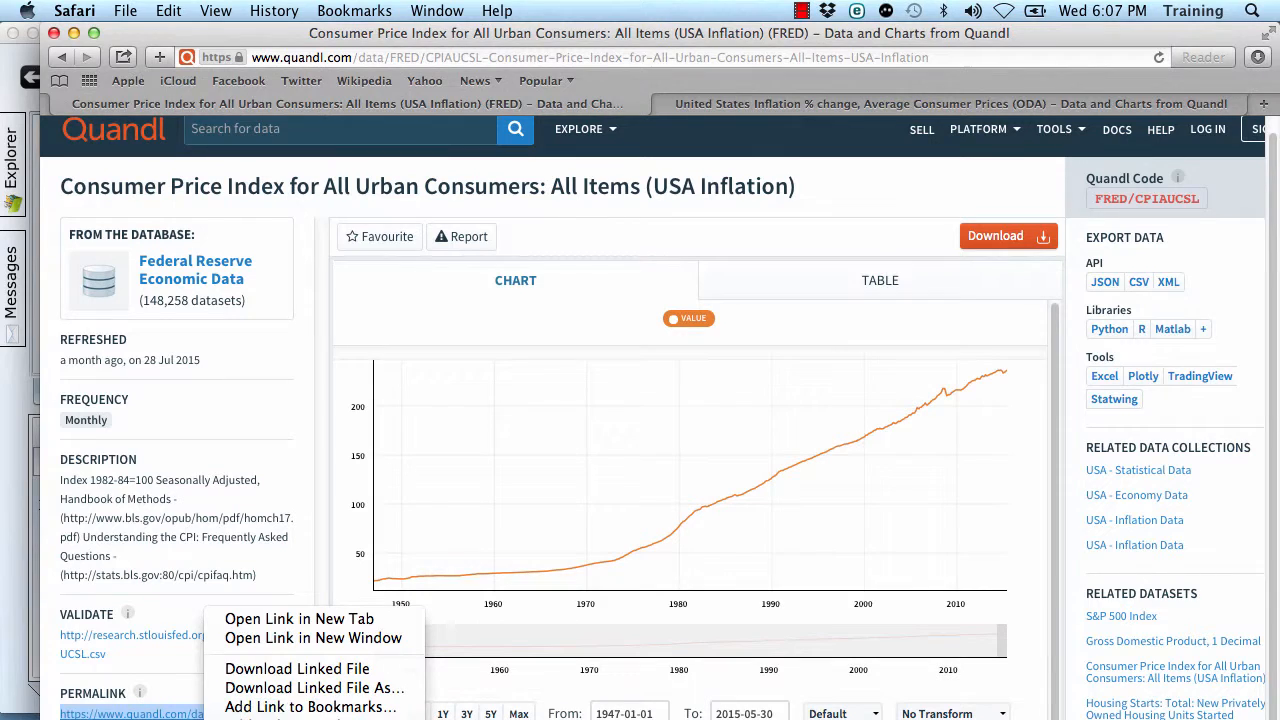
pyautogui.click(262, 719)
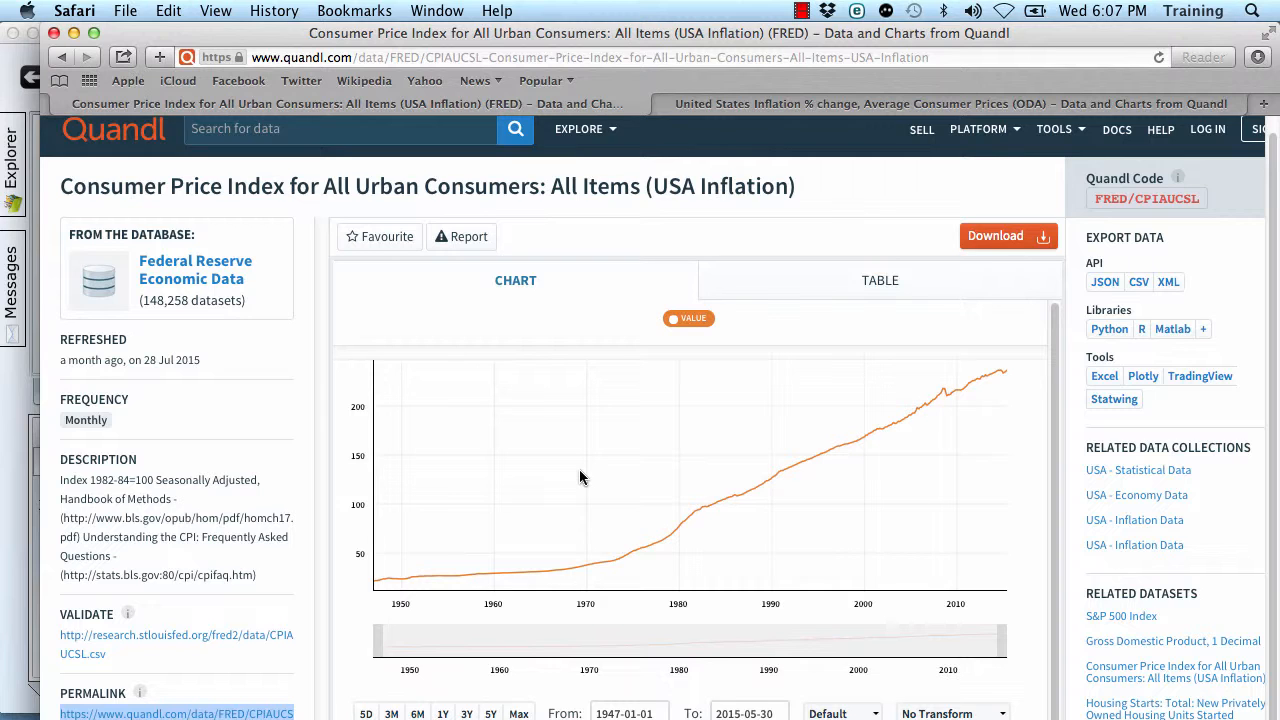
# Switch back to Equities Lab, set the plot_inflation term to CPIAUCSL and run the stock pick to plot it
pyautogui.press('super+Tab')
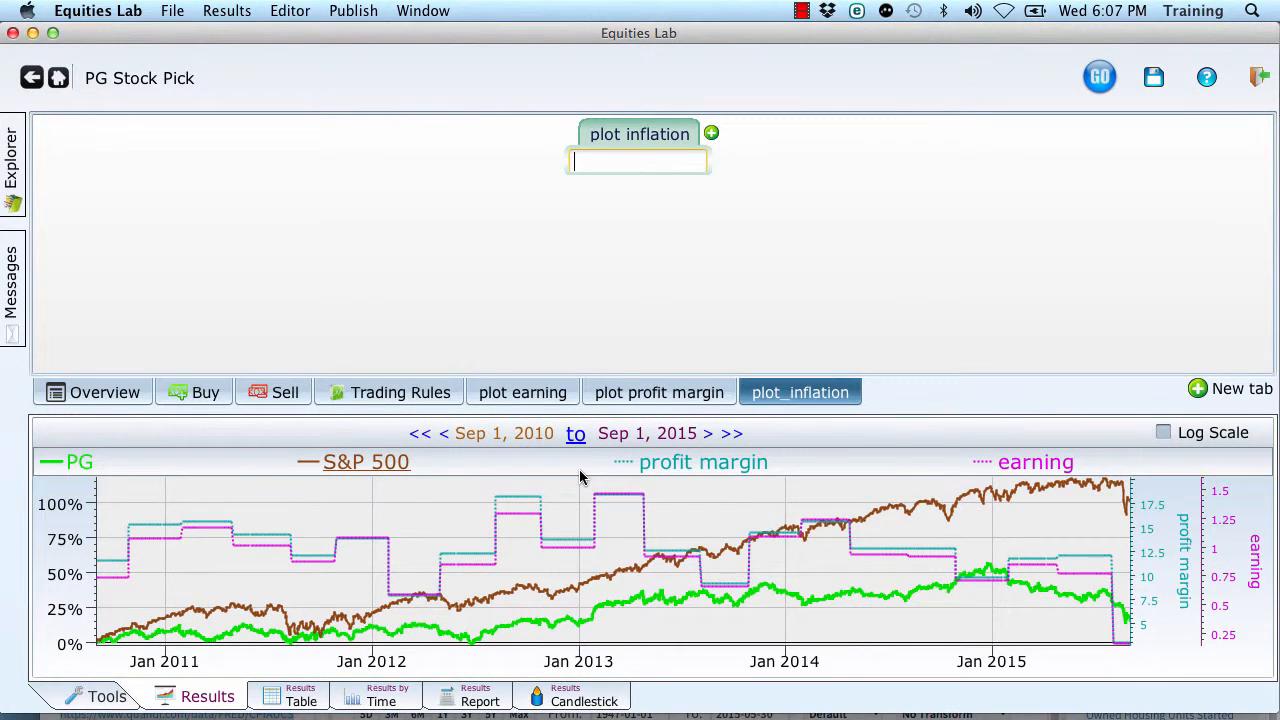
pyautogui.write('CPIAUCSL')
pyautogui.press('Return')
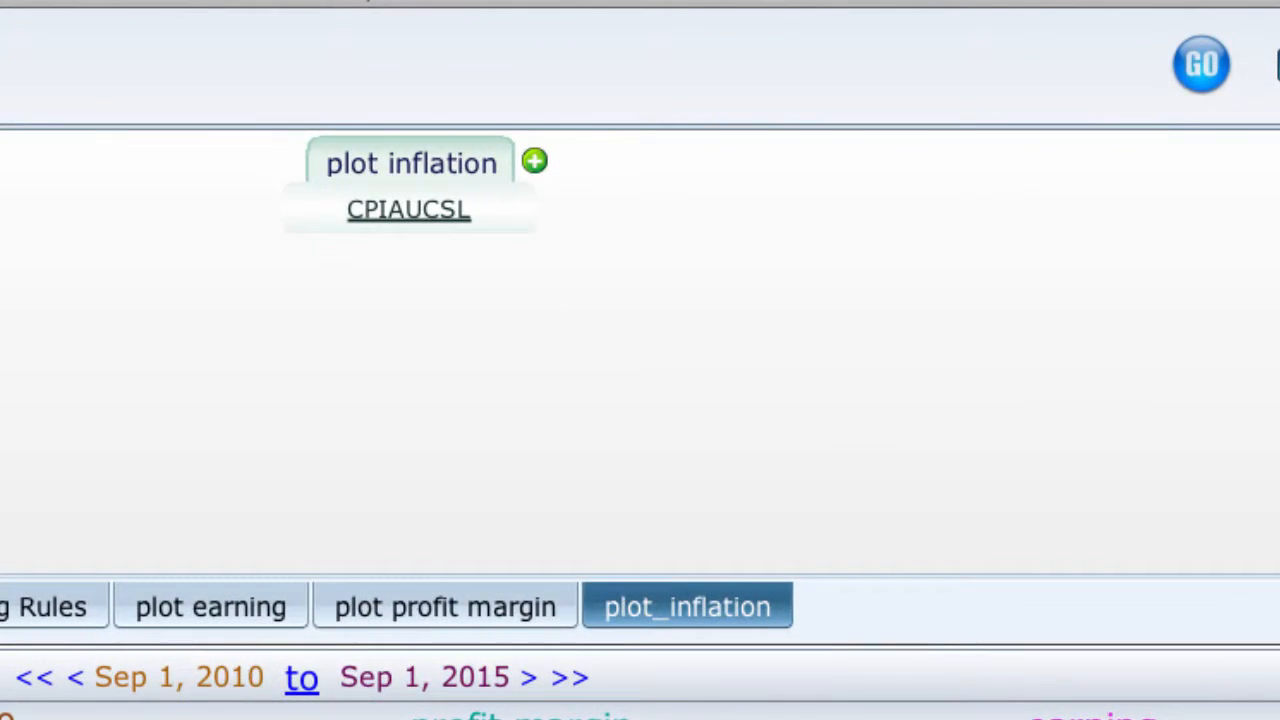
pyautogui.click(1198, 70)
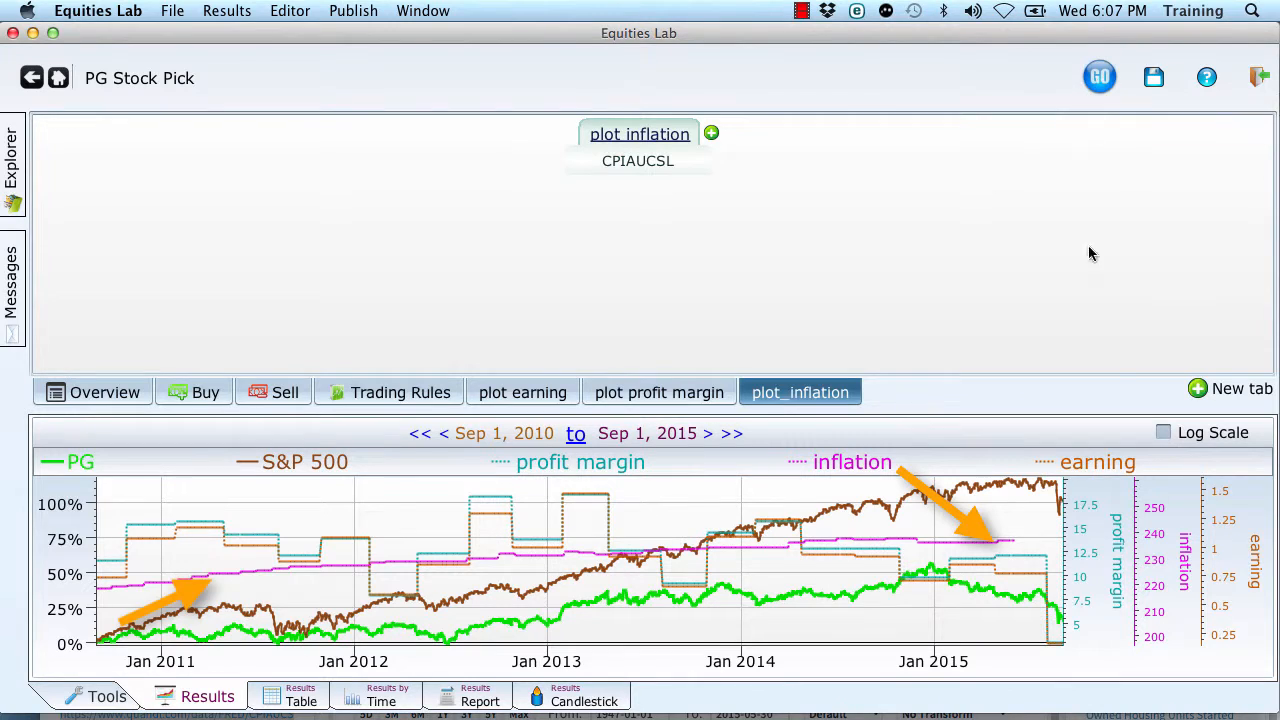
# Examine the inflation line's values at its most recent point and day by day around the start of December 2014
pyautogui.click(1012, 541)
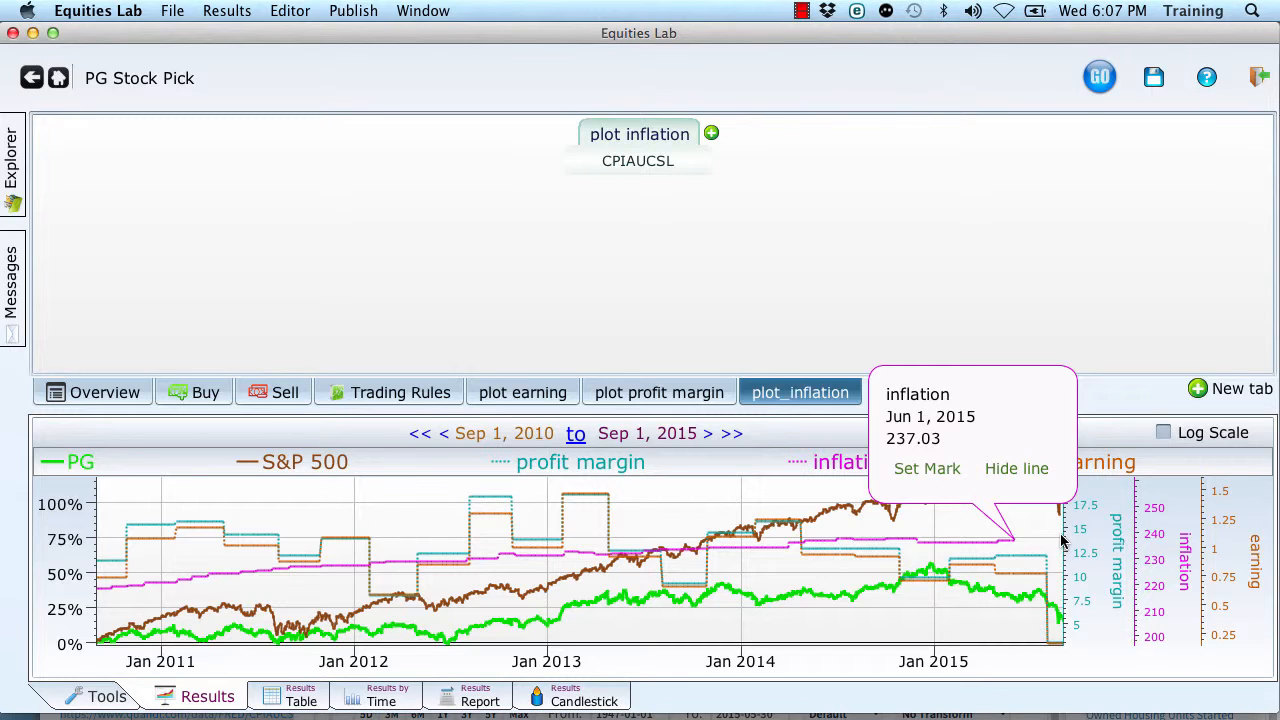
pyautogui.click(919, 541)
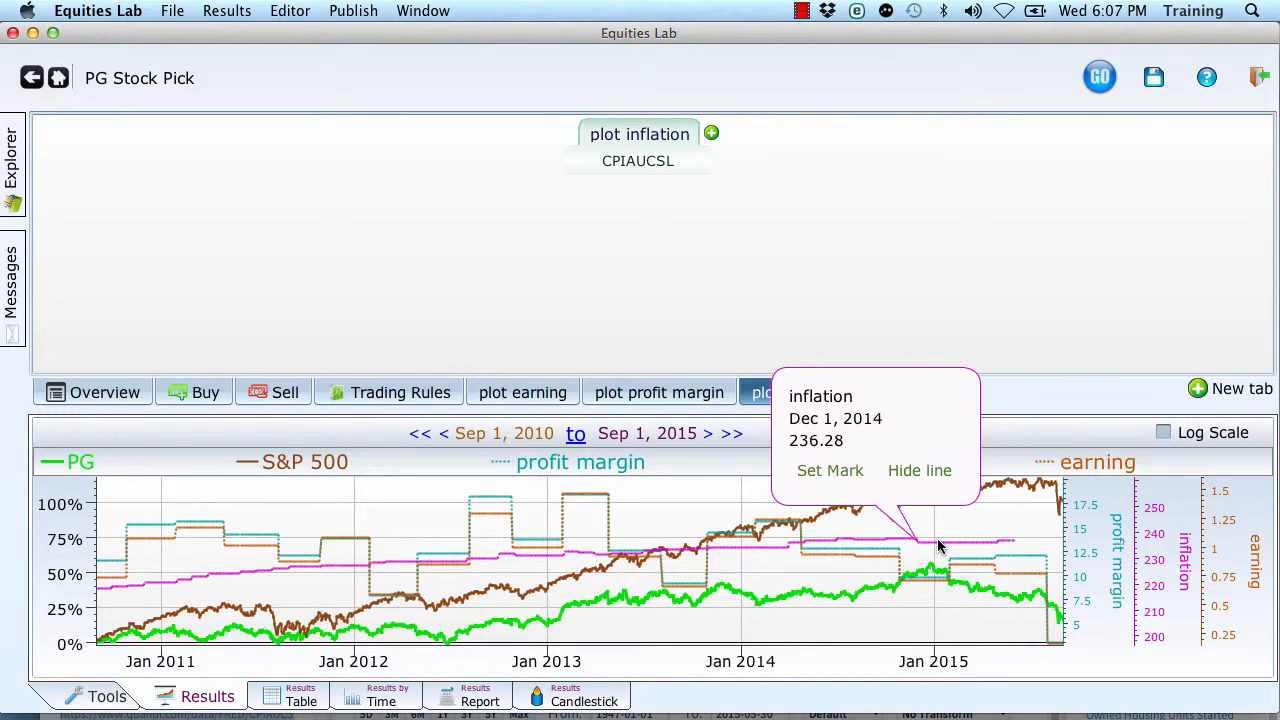
pyautogui.press('Right')
pyautogui.press('Right')
pyautogui.press('Right')
pyautogui.press('Right')
pyautogui.press('Right')
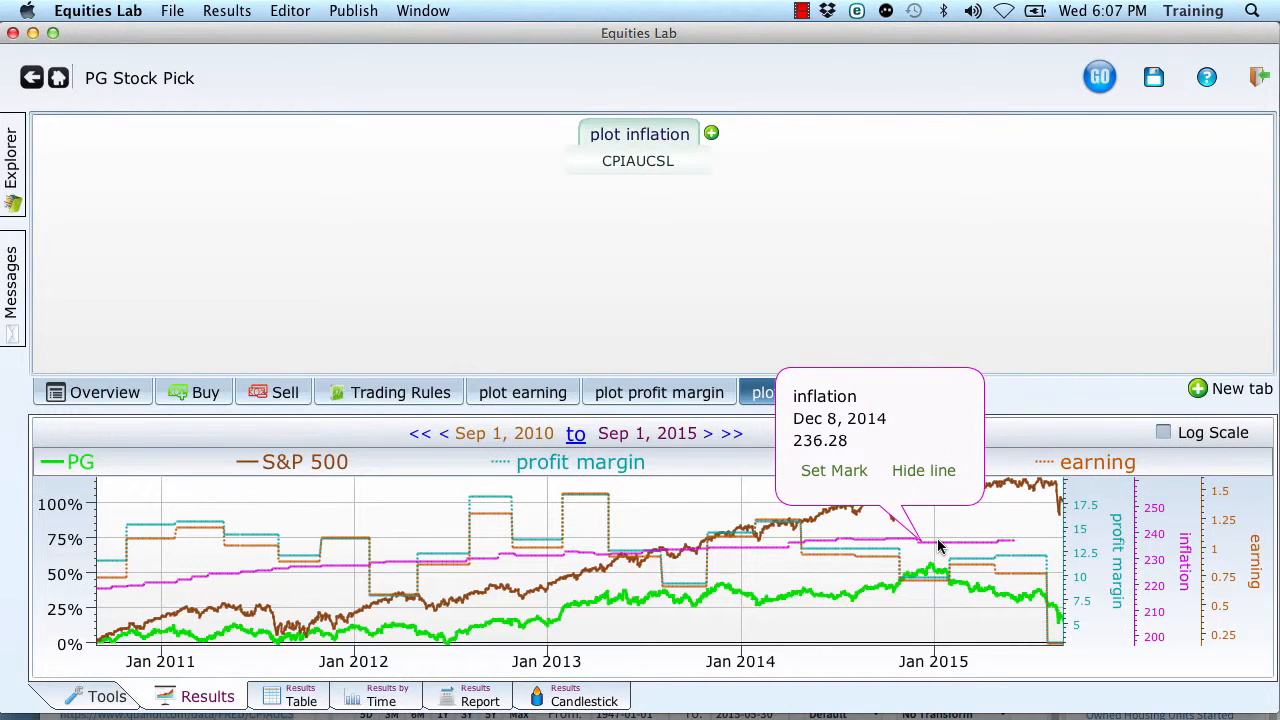
pyautogui.press('Right')
pyautogui.press('Right')
pyautogui.press('Left')
pyautogui.press('Left')
pyautogui.press('Left')
pyautogui.press('Left')
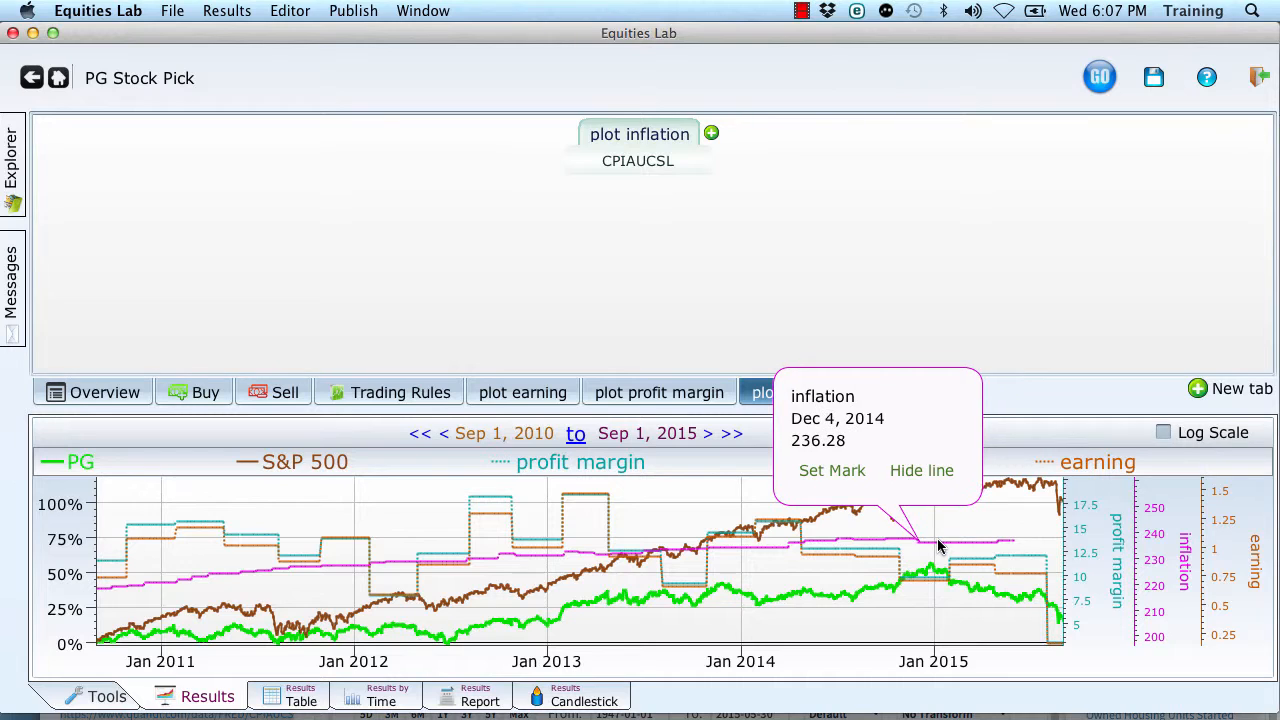
pyautogui.press('Left')
pyautogui.press('Left')
pyautogui.press('Left')
pyautogui.press('Left')
pyautogui.press('Left')
pyautogui.press('Left')
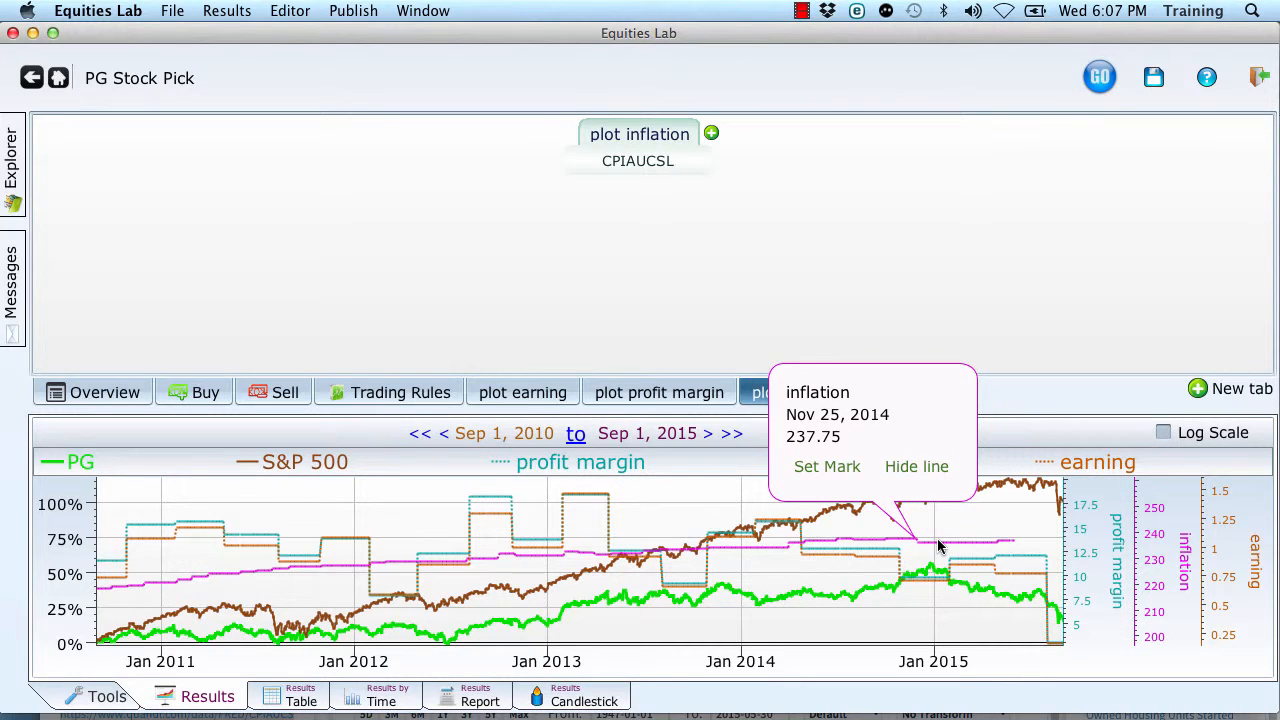
pyautogui.press('Right')
pyautogui.press('Right')
pyautogui.press('Right')
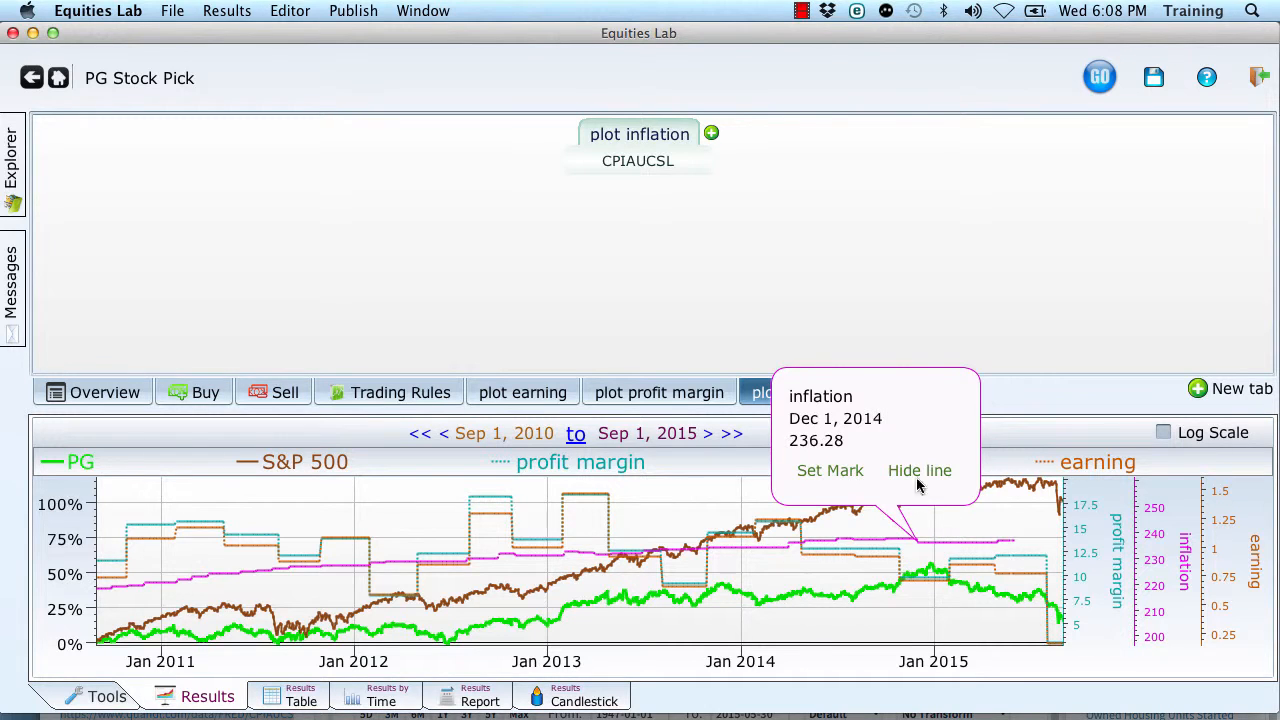
pyautogui.click(680, 270)
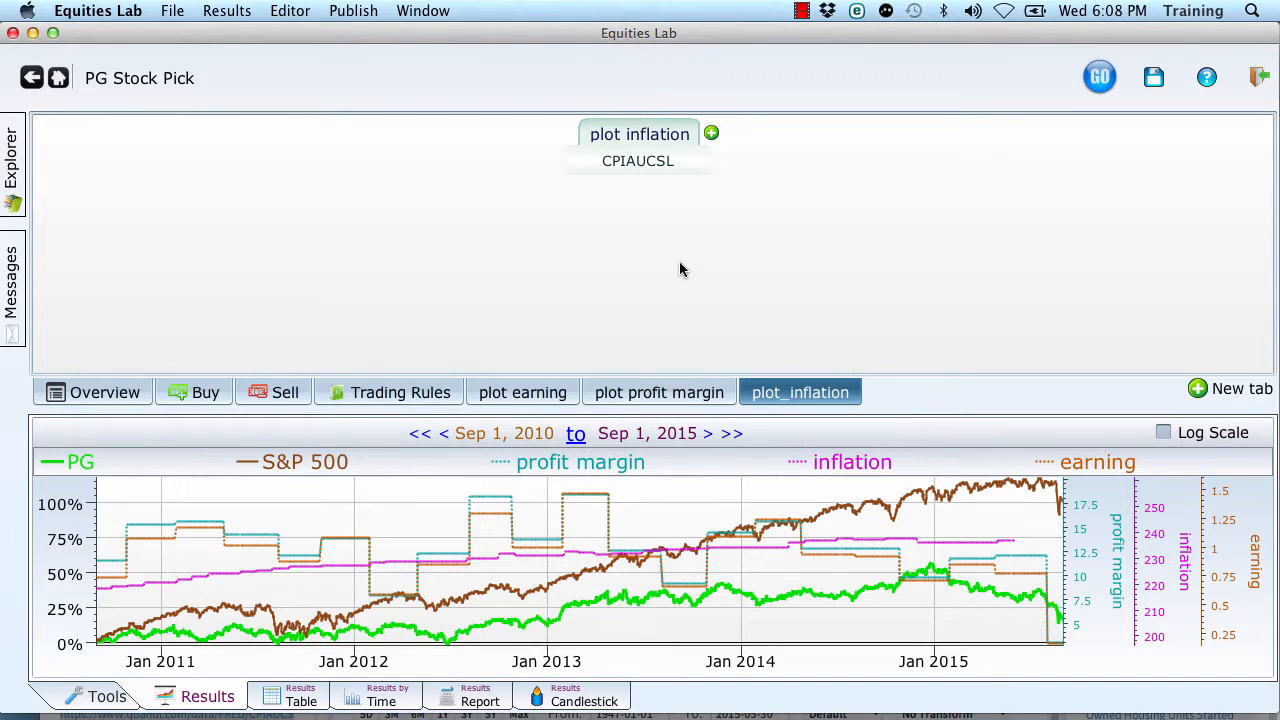
# Change the plot earning formula to EPS 1Q divided by inflation
pyautogui.click(540, 390)
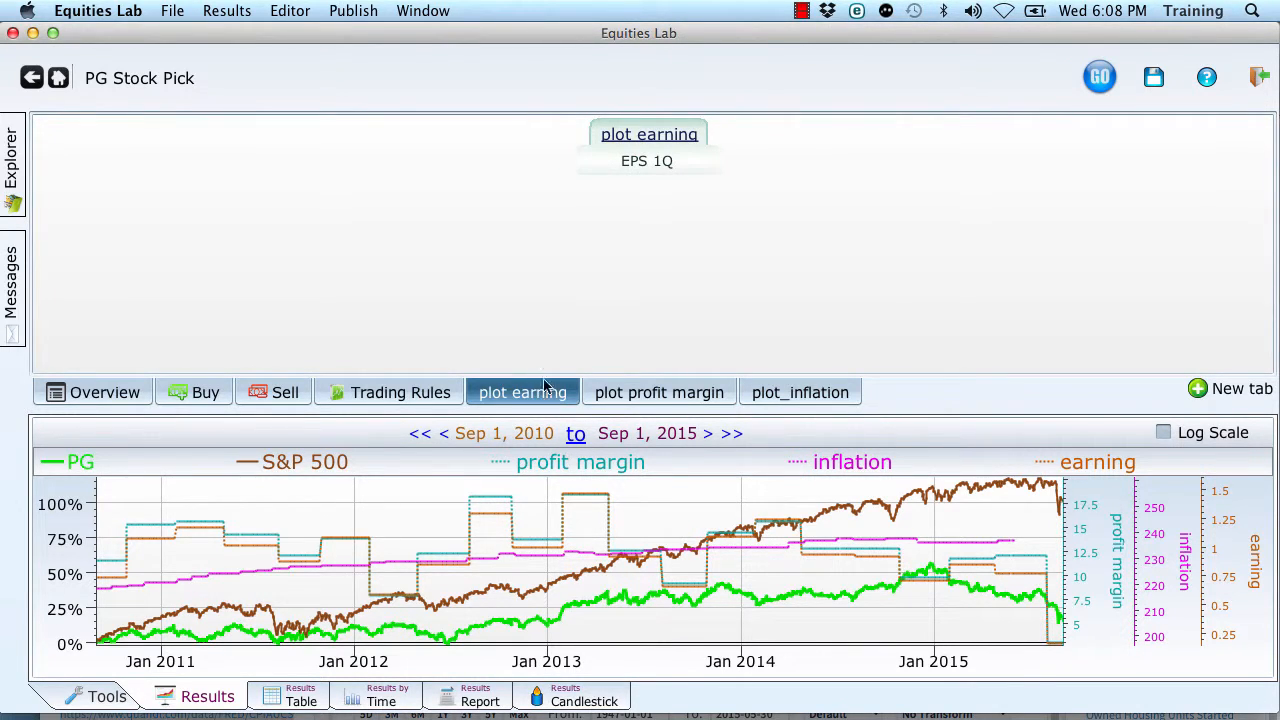
pyautogui.rightClick(644, 163)
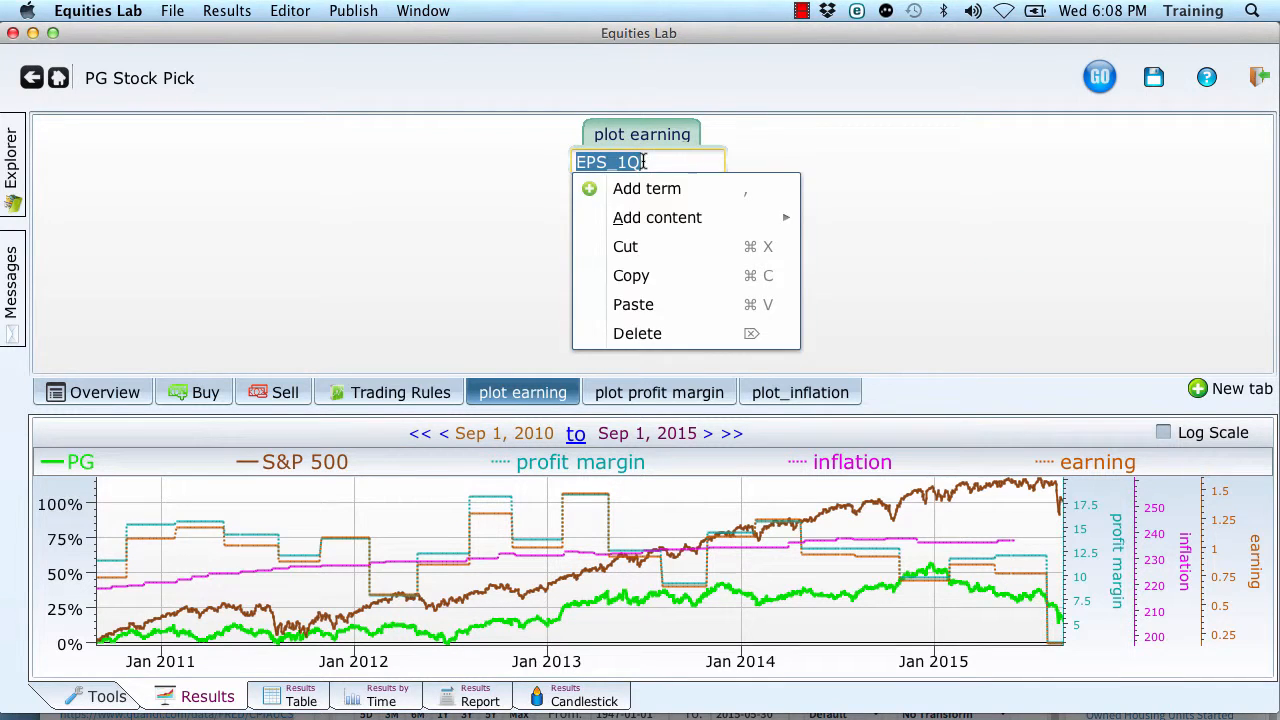
pyautogui.write('/')
pyautogui.press('Return')
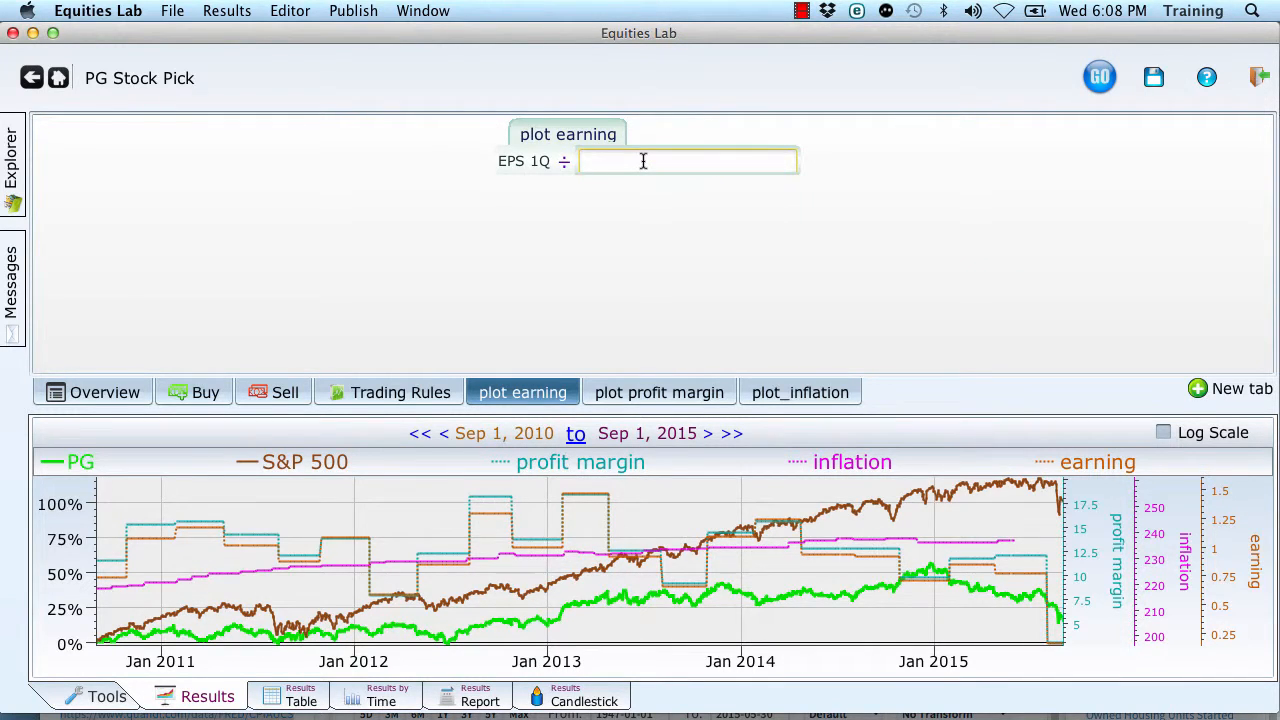
pyautogui.write('inflation')
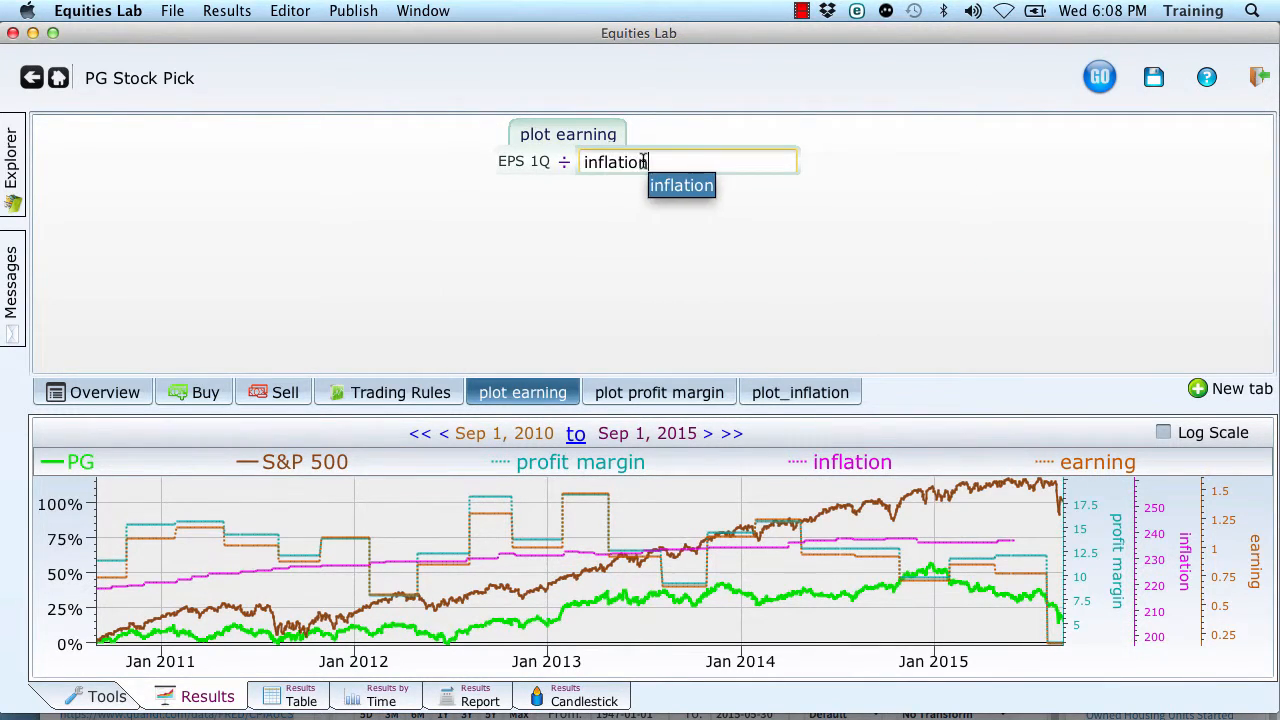
pyautogui.press('Return')
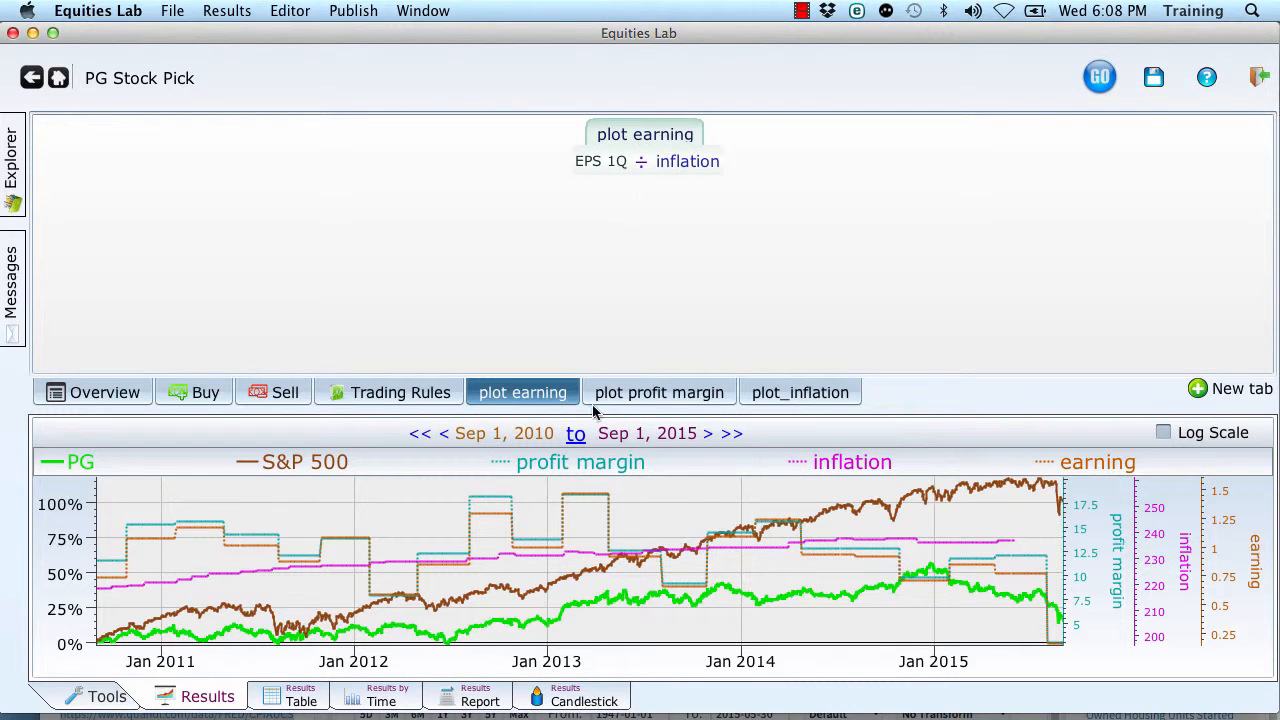
# Extend the chart's date range to All and rerun the stock pick to redraw the plots
pyautogui.click(576, 438)
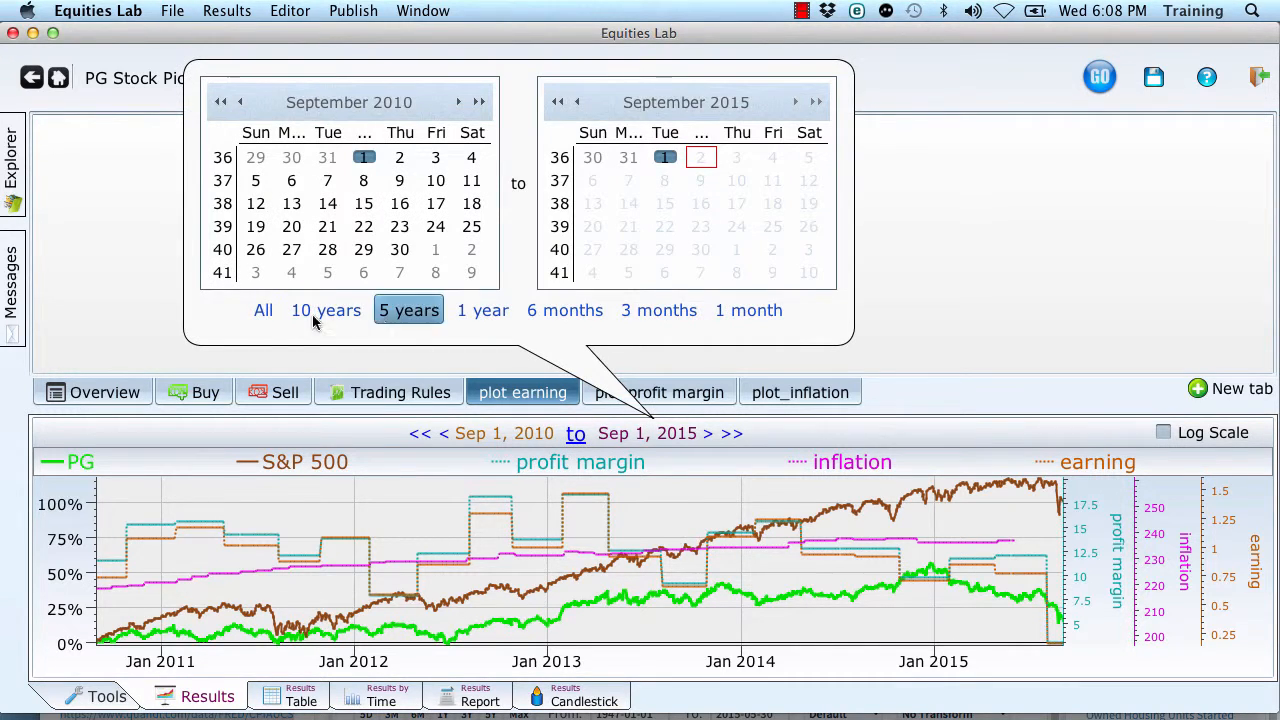
pyautogui.click(270, 313)
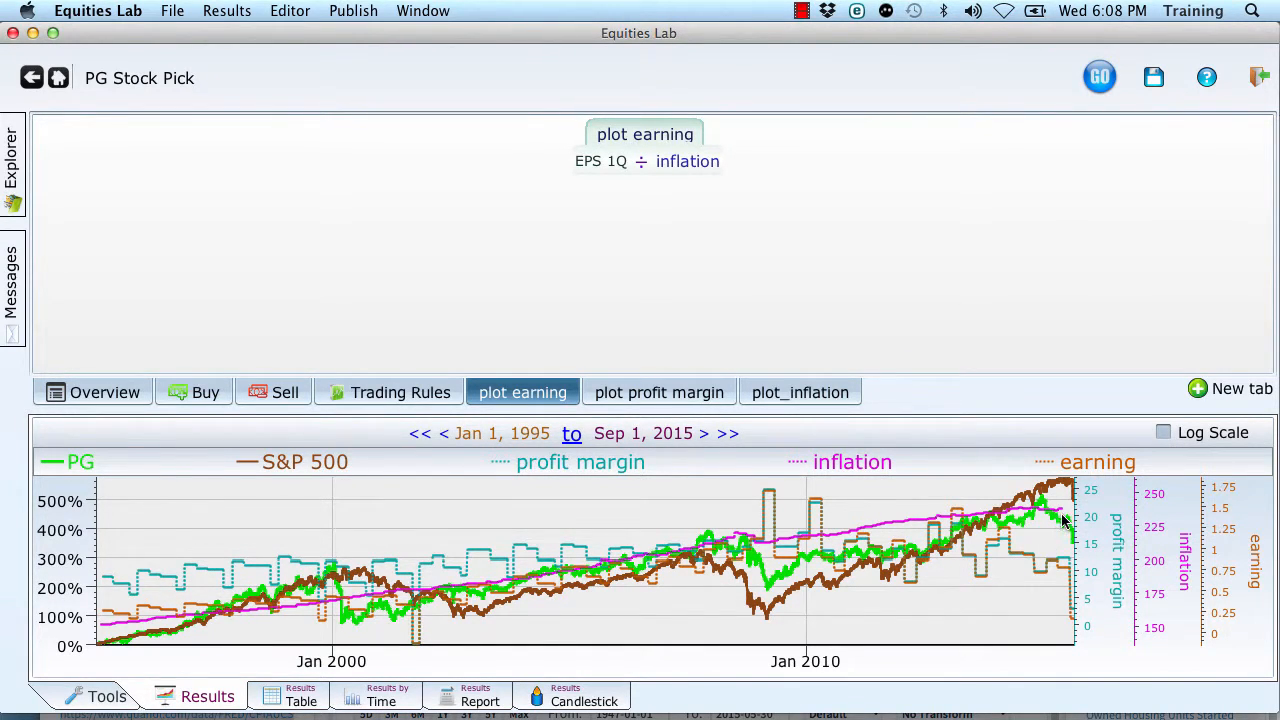
pyautogui.click(1100, 78)
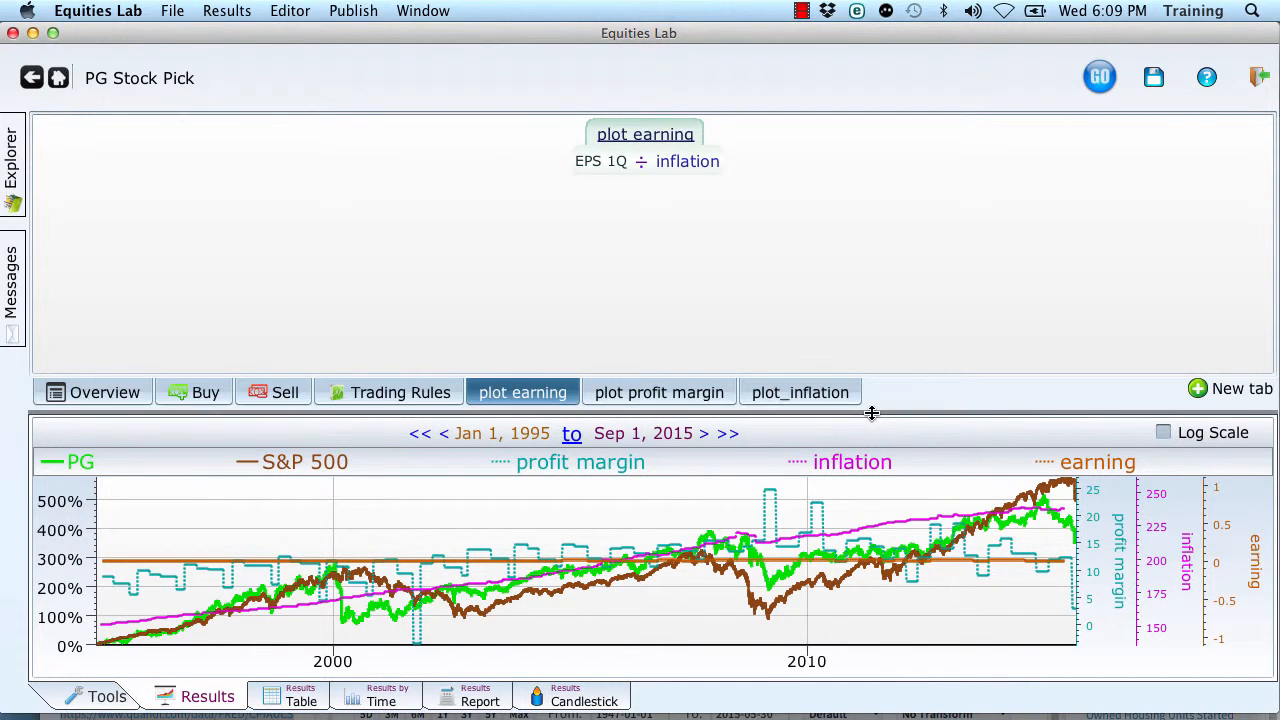
# Enlarge the chart area and try to hide the S&P 500 line
pyautogui.moveTo(871, 413); pyautogui.dragTo(852, 224)
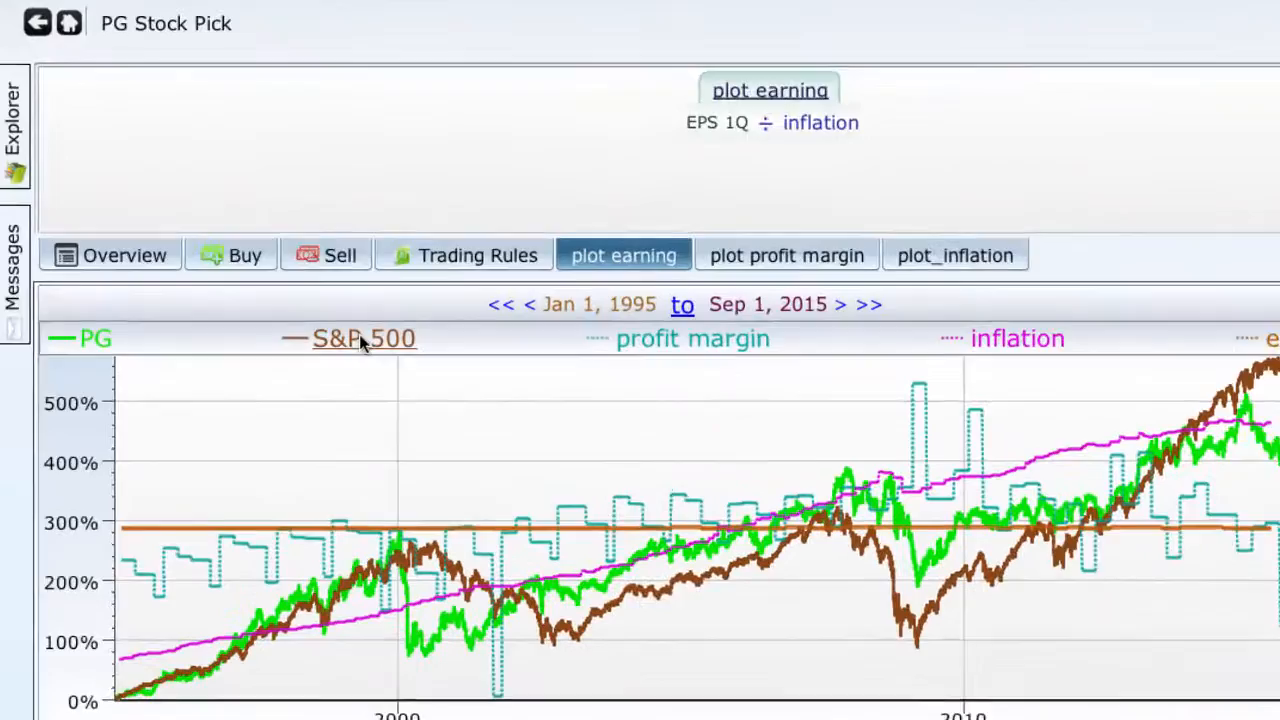
pyautogui.click(360, 338)
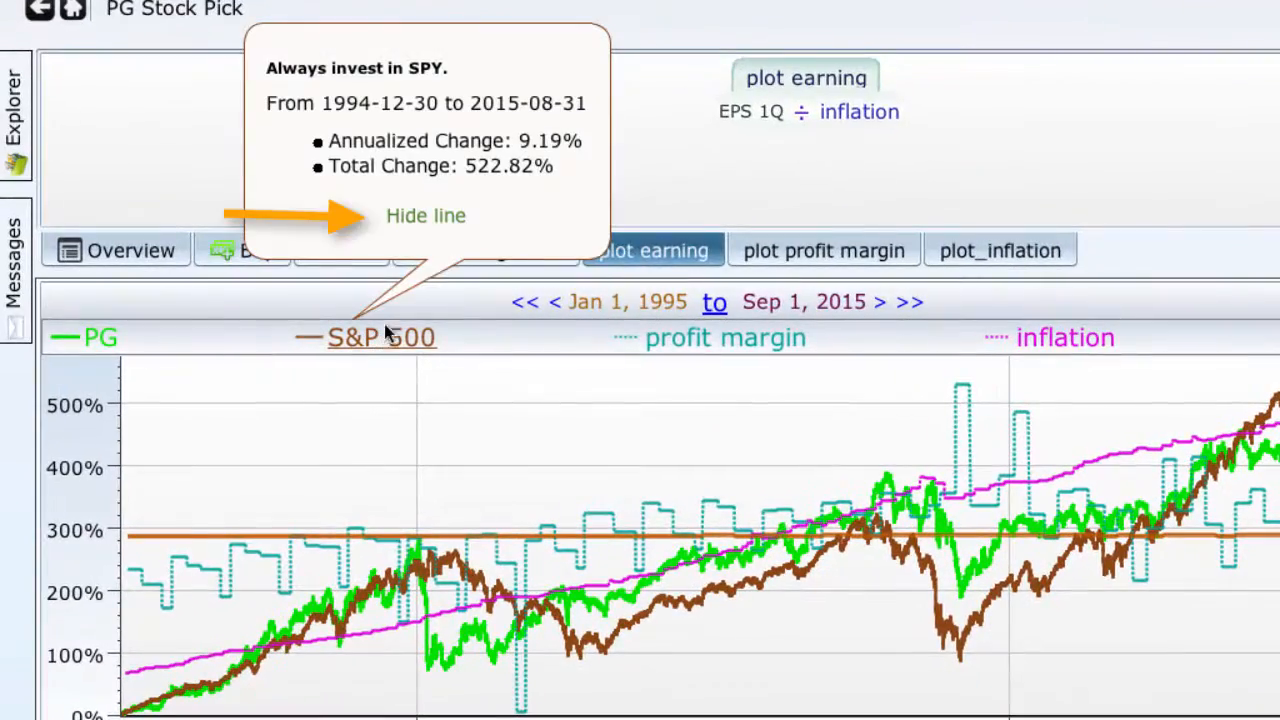
pyautogui.click(358, 221)
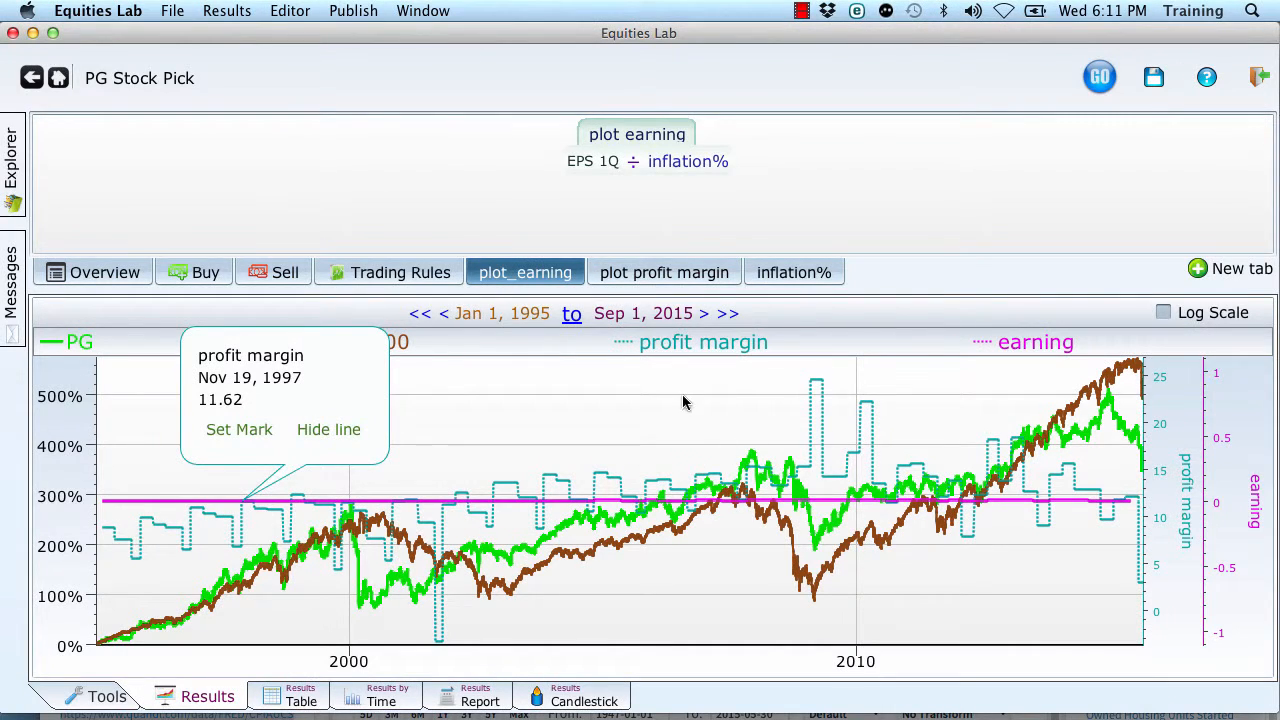
# Dismiss the profit margin data callout and take a screenshot of the current tab for publishing
pyautogui.click(667, 397)
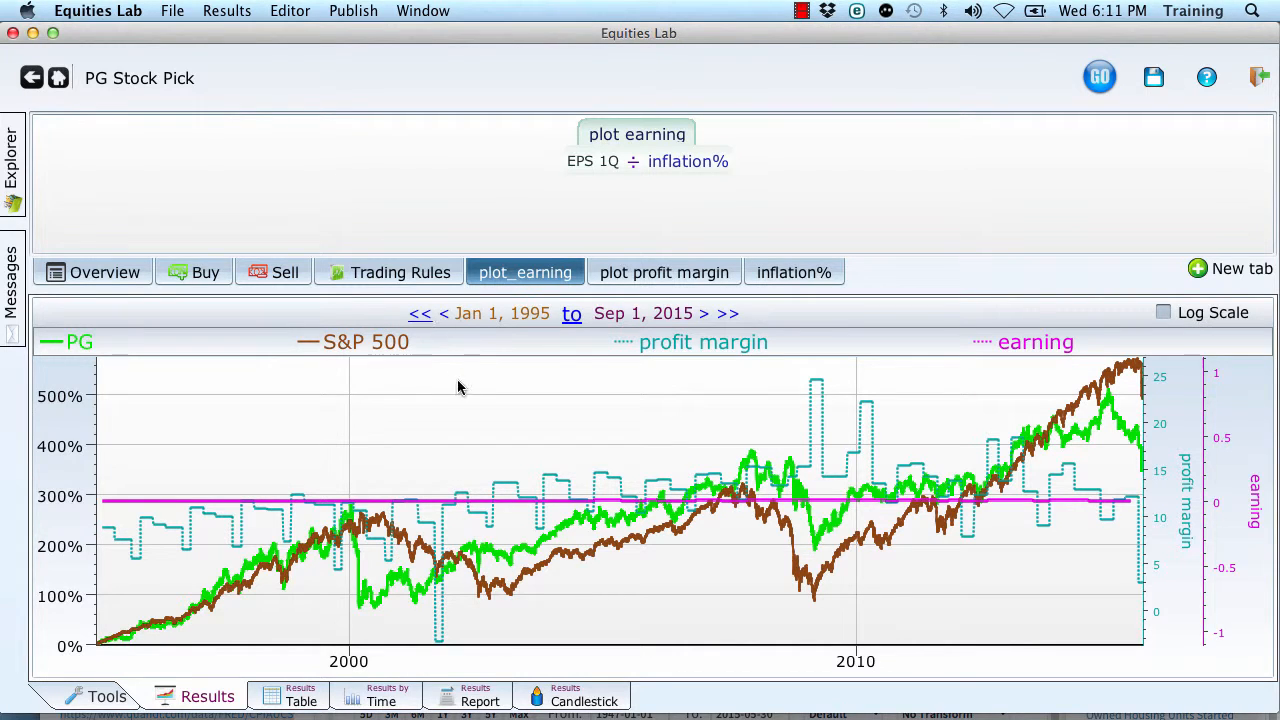
pyautogui.click(350, 10)
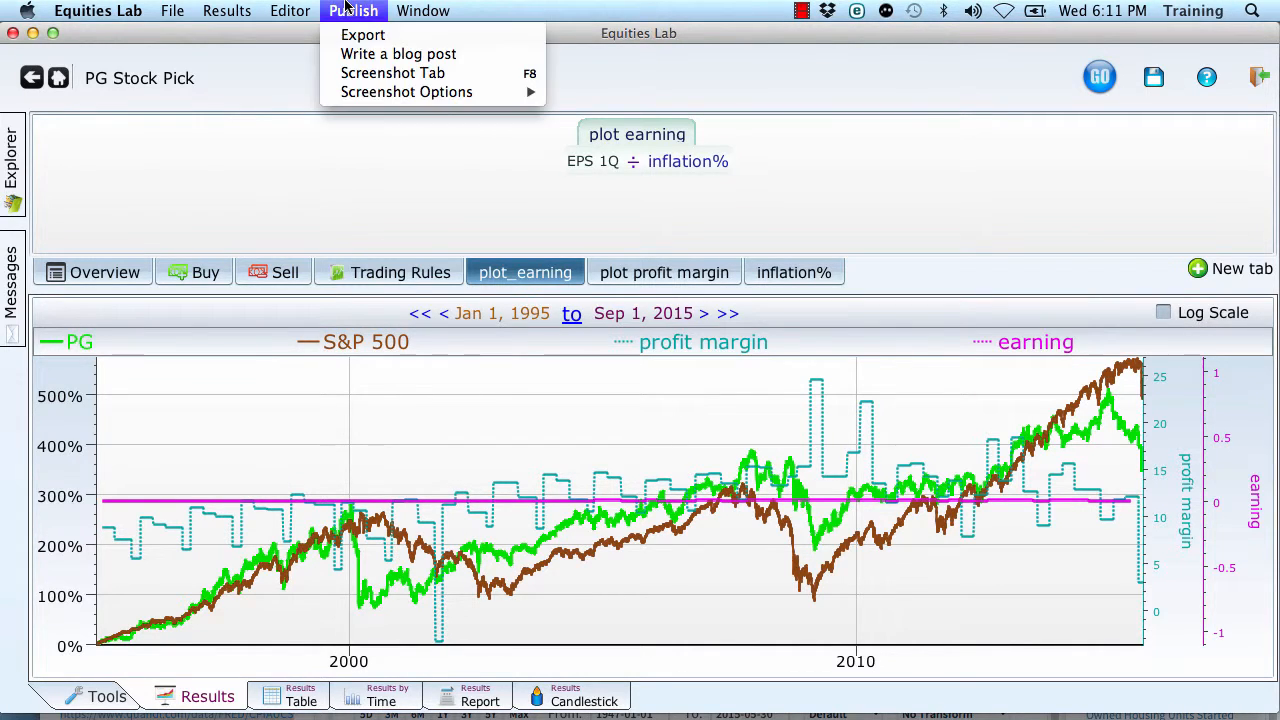
pyautogui.click(380, 74)
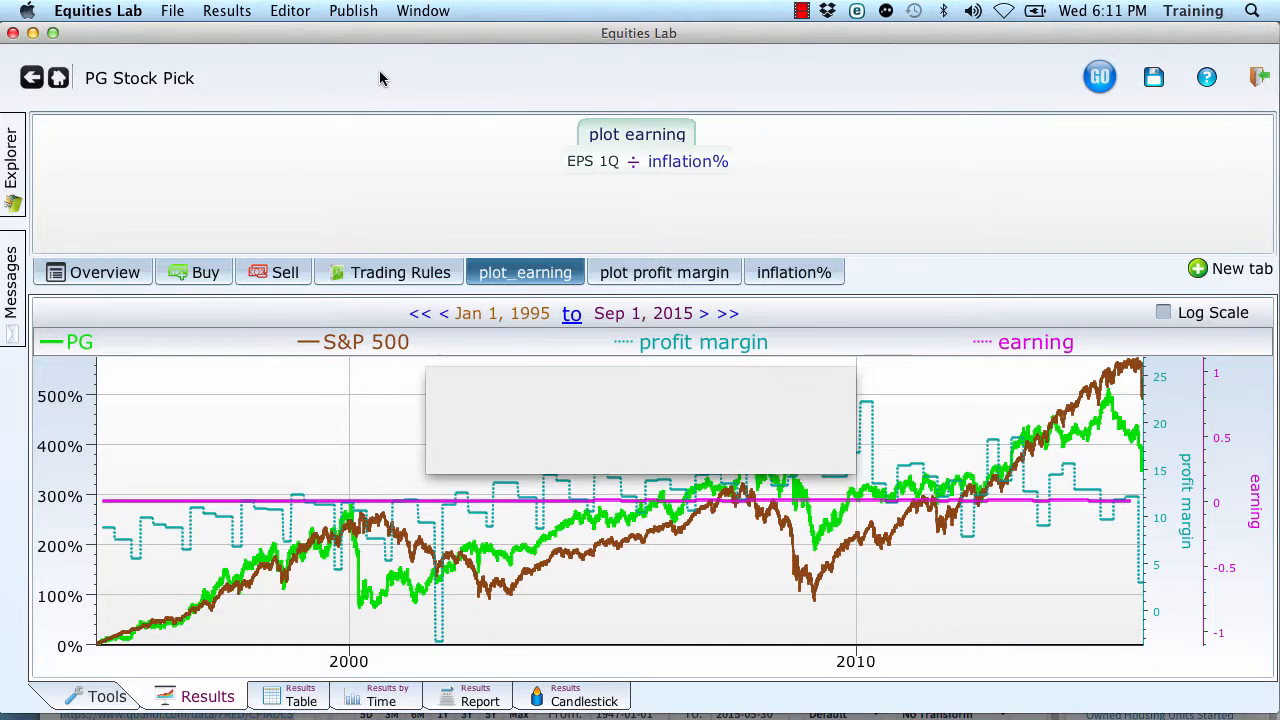
# Switch to Word, create a blank Word Document and paste the captured plot earning formula picture into it
pyautogui.press('super+Tab')
pyautogui.press('super+Tab')
pyautogui.press('super+Tab')
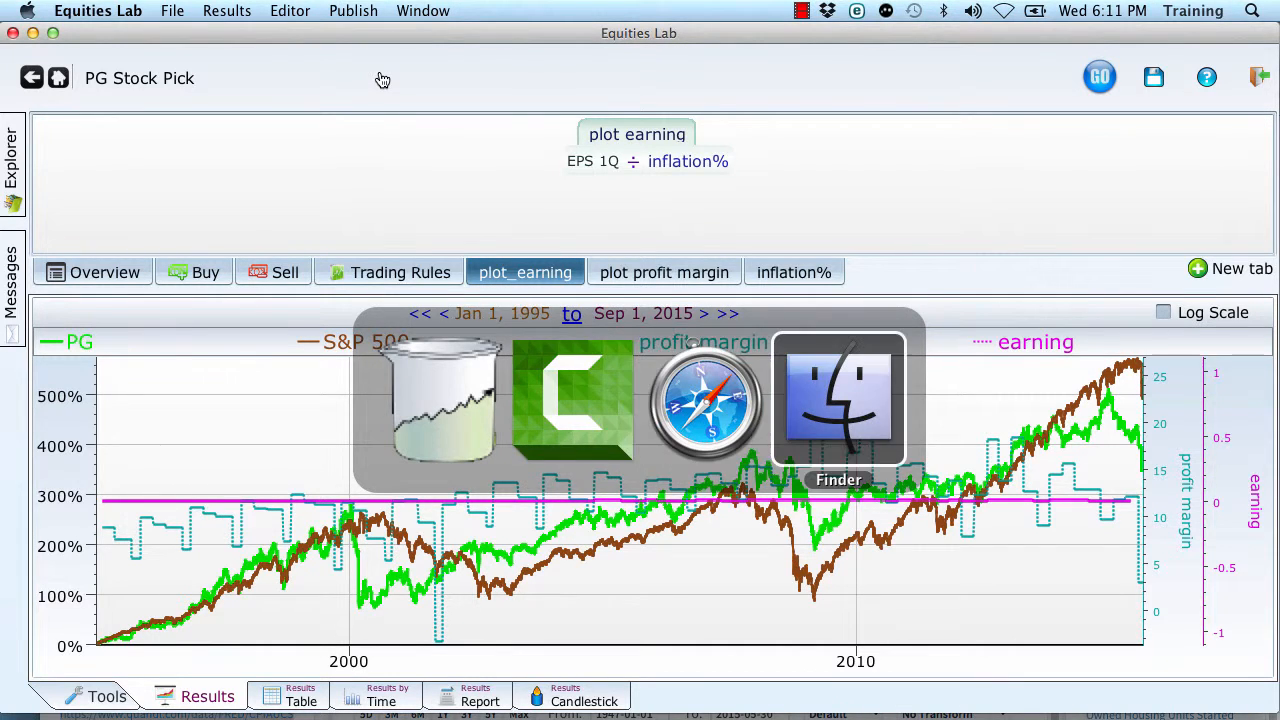
pyautogui.click(80, 11)
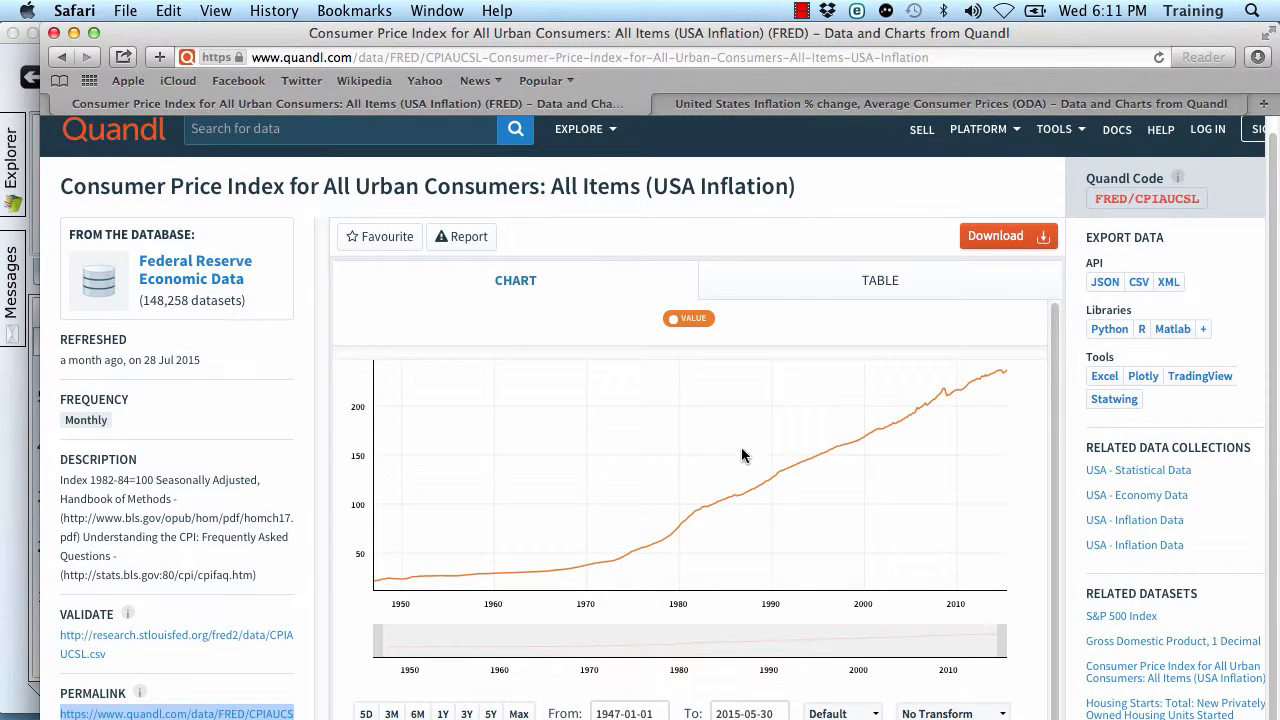
pyautogui.press('super+Tab')
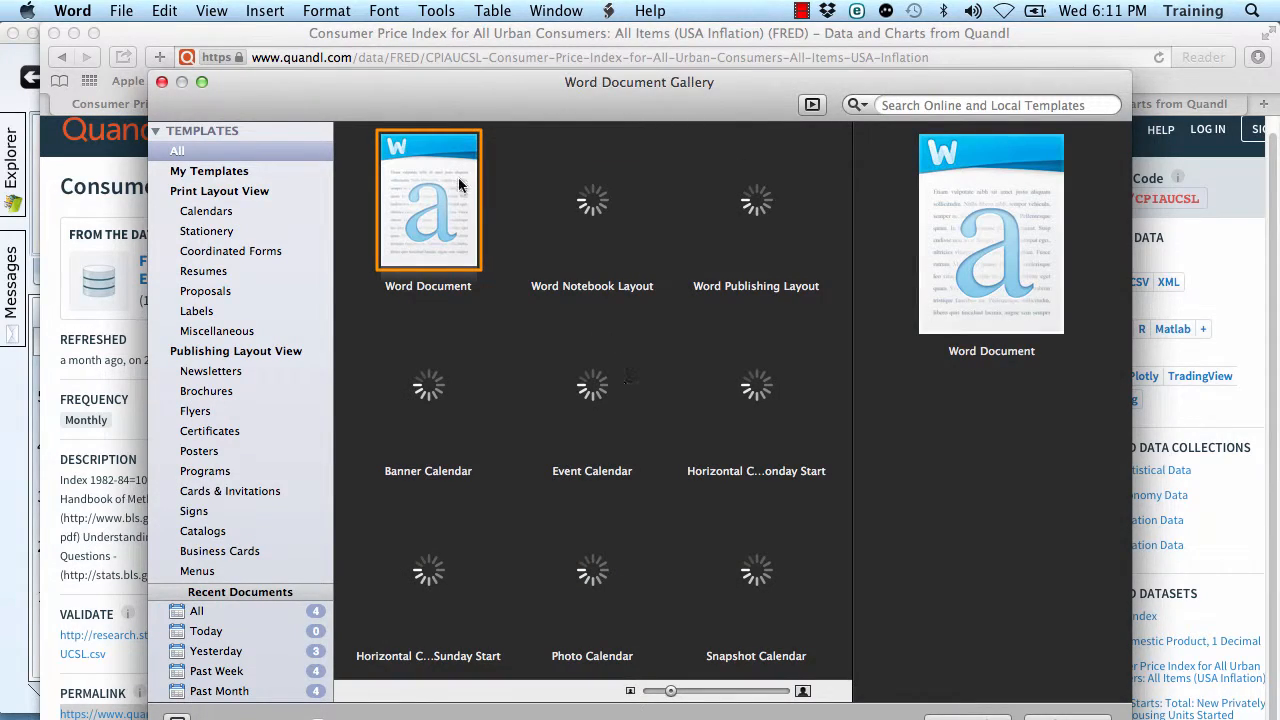
pyautogui.doubleClick(440, 188)
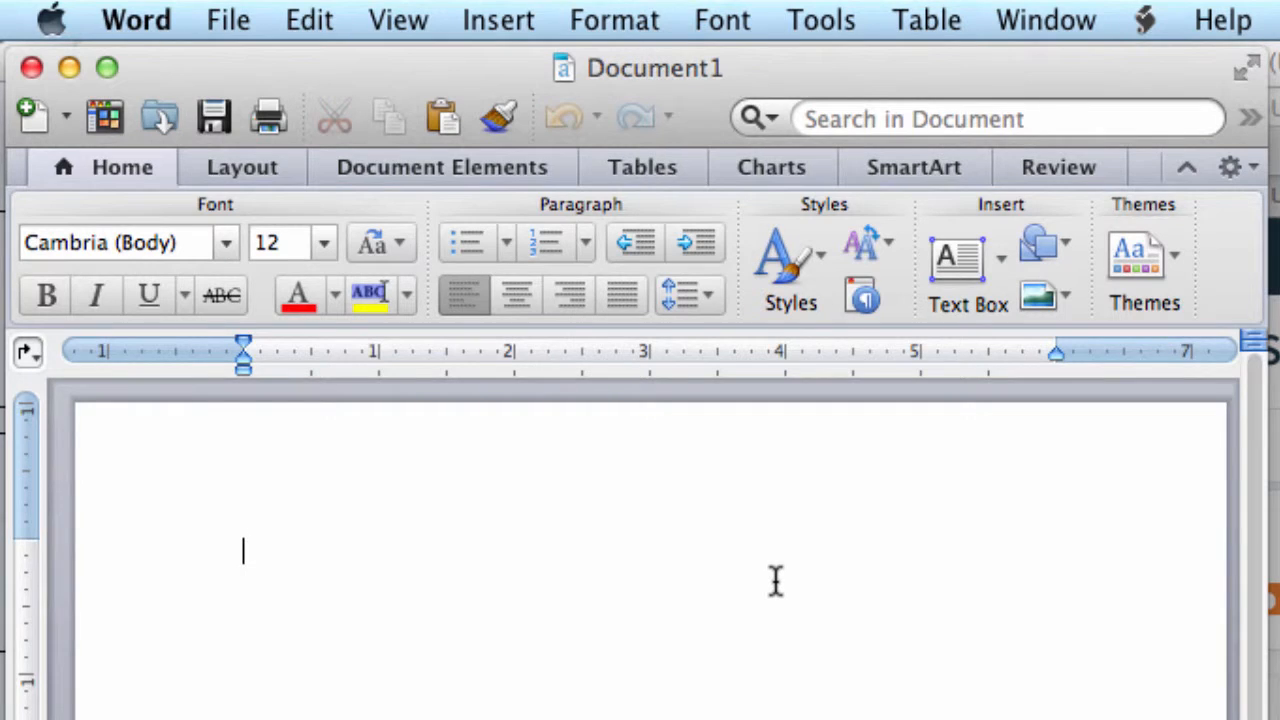
pyautogui.press('super+v')
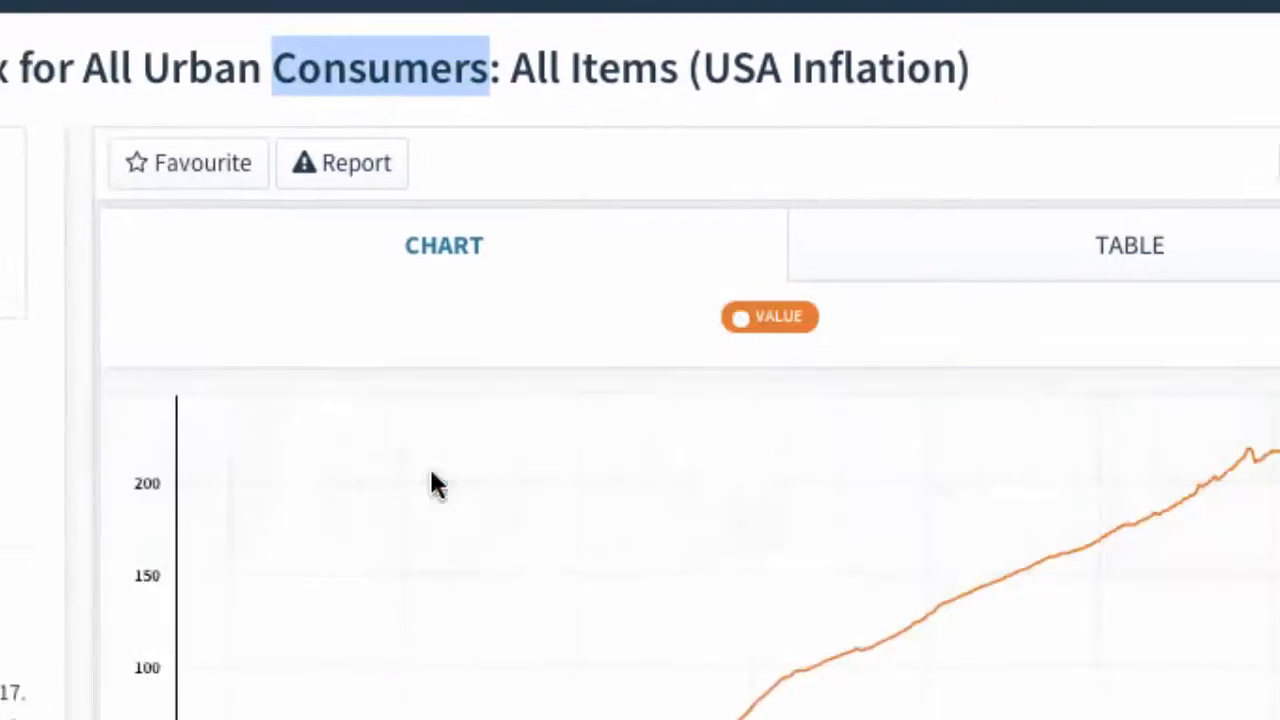
# Return to Equities Lab and take a screenshot of the PG results chart for publishing
pyautogui.press('super+Tab')
pyautogui.press('super+Tab')
pyautogui.press('super+Tab')
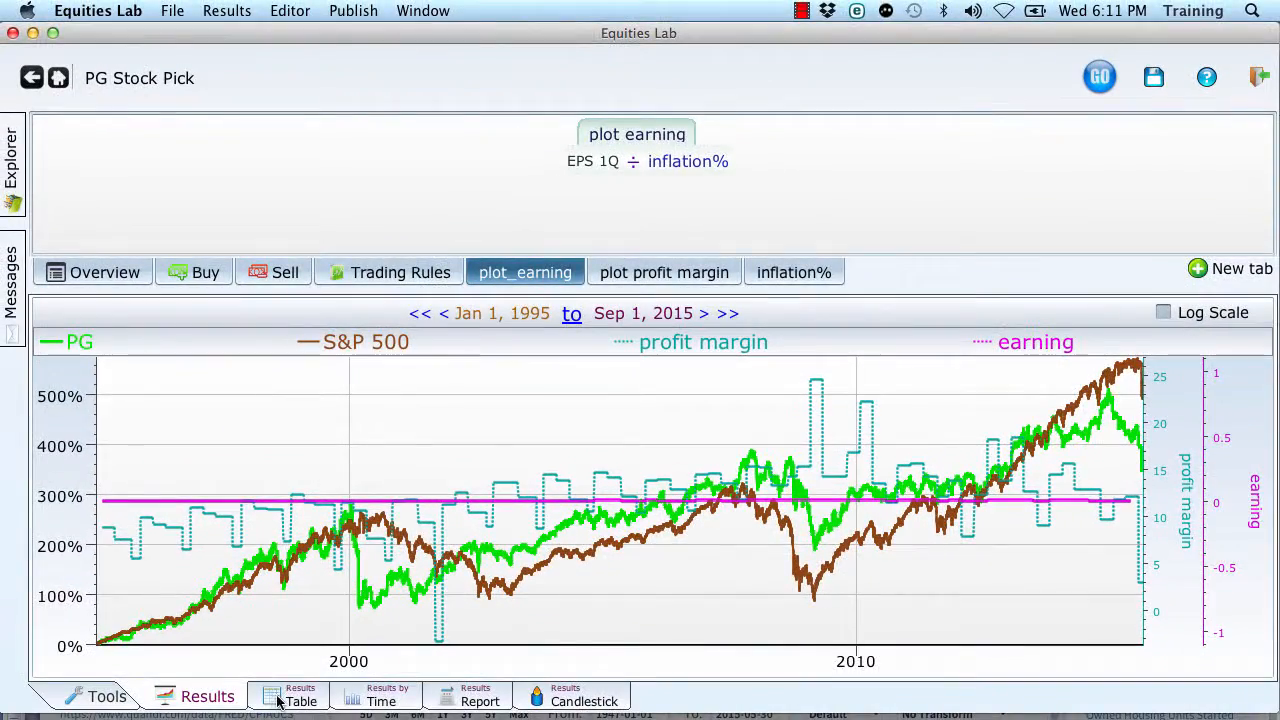
pyautogui.click(279, 701)
pyautogui.click(212, 697)
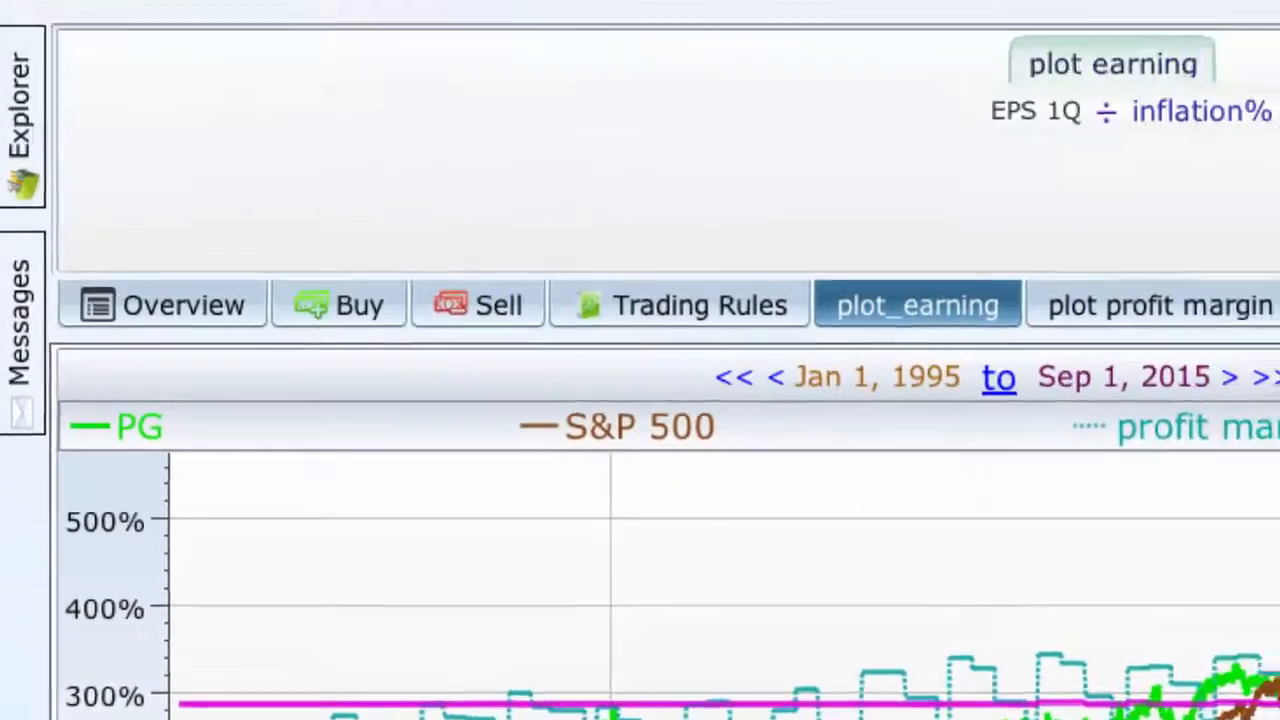
pyautogui.click(595, 25)
pyautogui.click(634, 114)
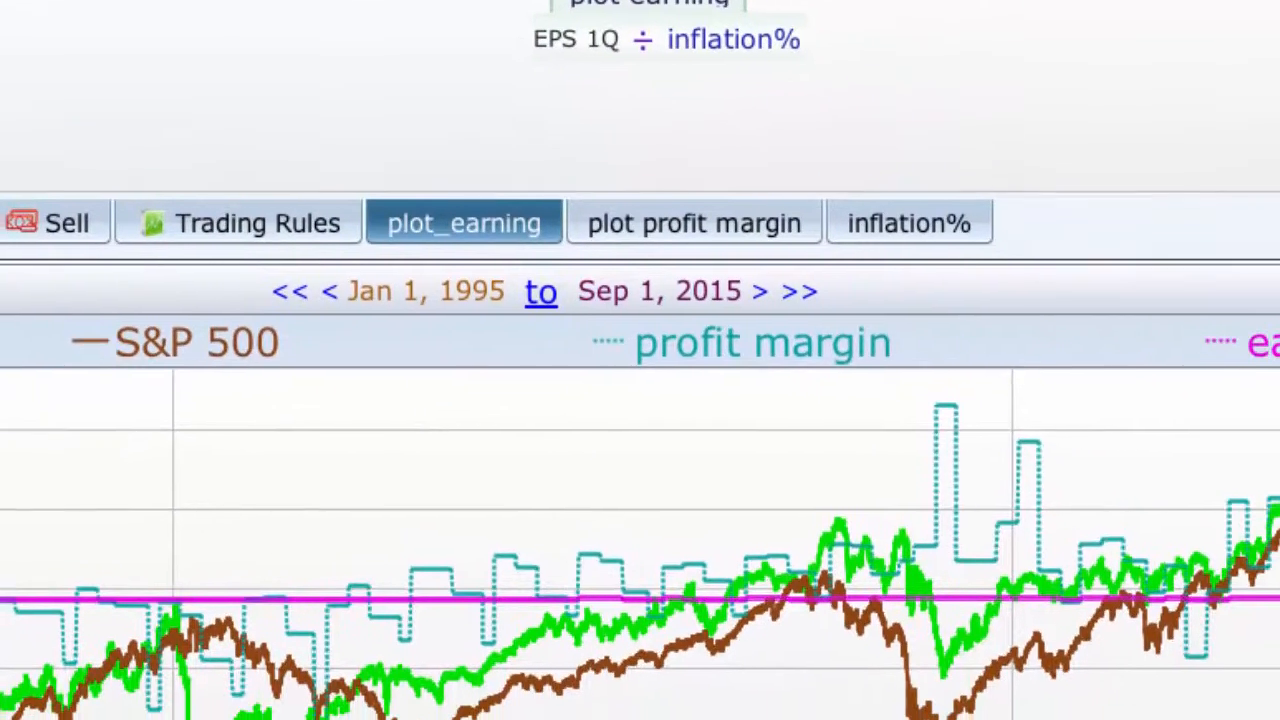
# Switch back to the Word document and paste the chart picture on a new line below the formula picture
pyautogui.press('super+Tab')
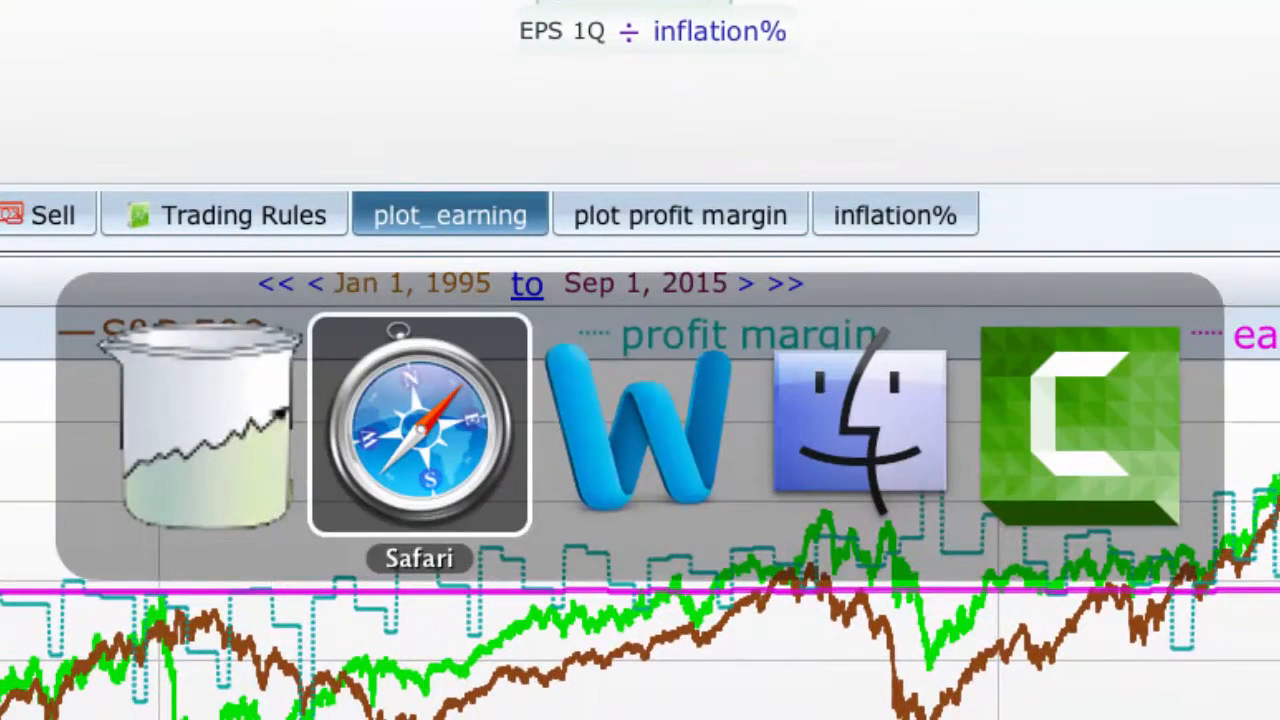
pyautogui.press('super+Tab')
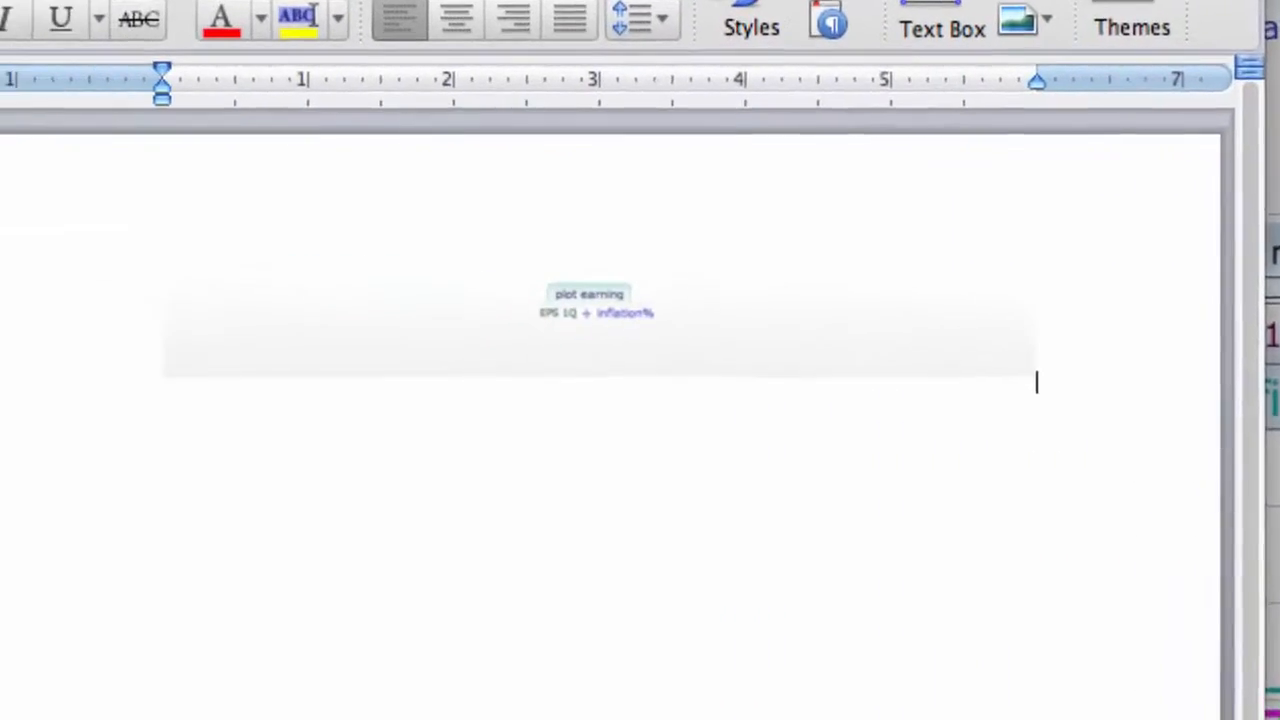
pyautogui.press('Return')
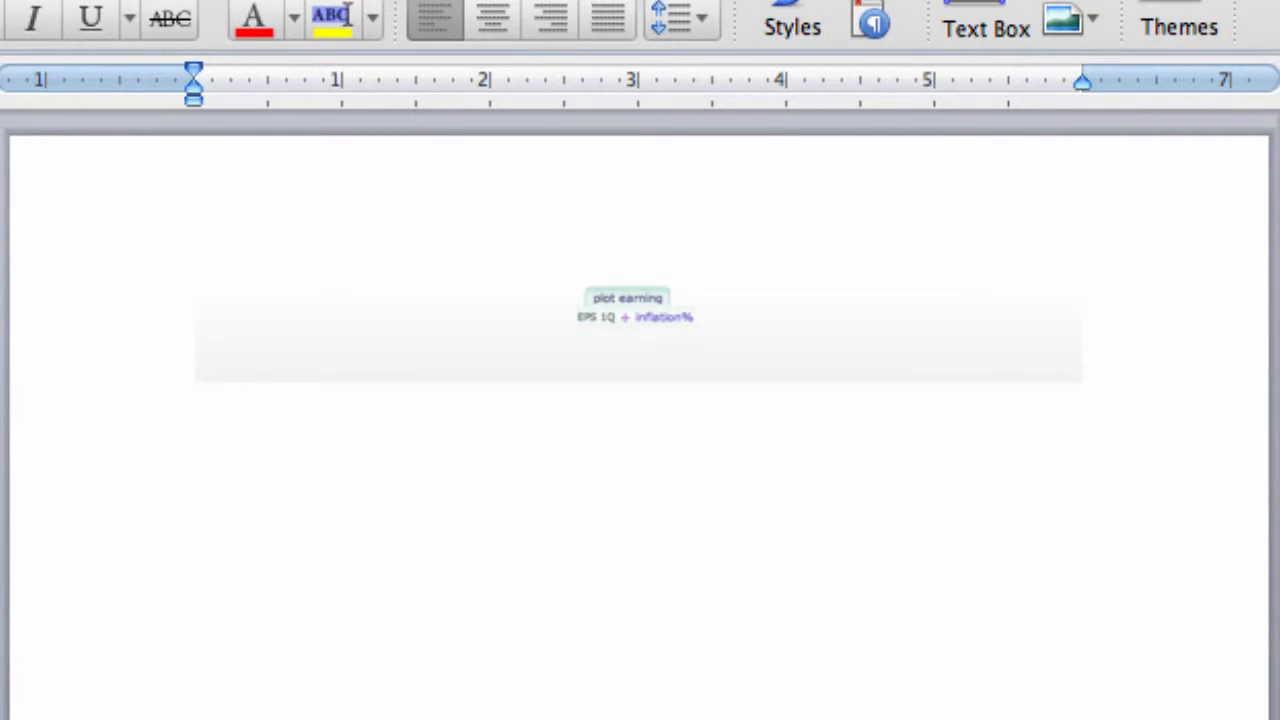
pyautogui.press('super+v')
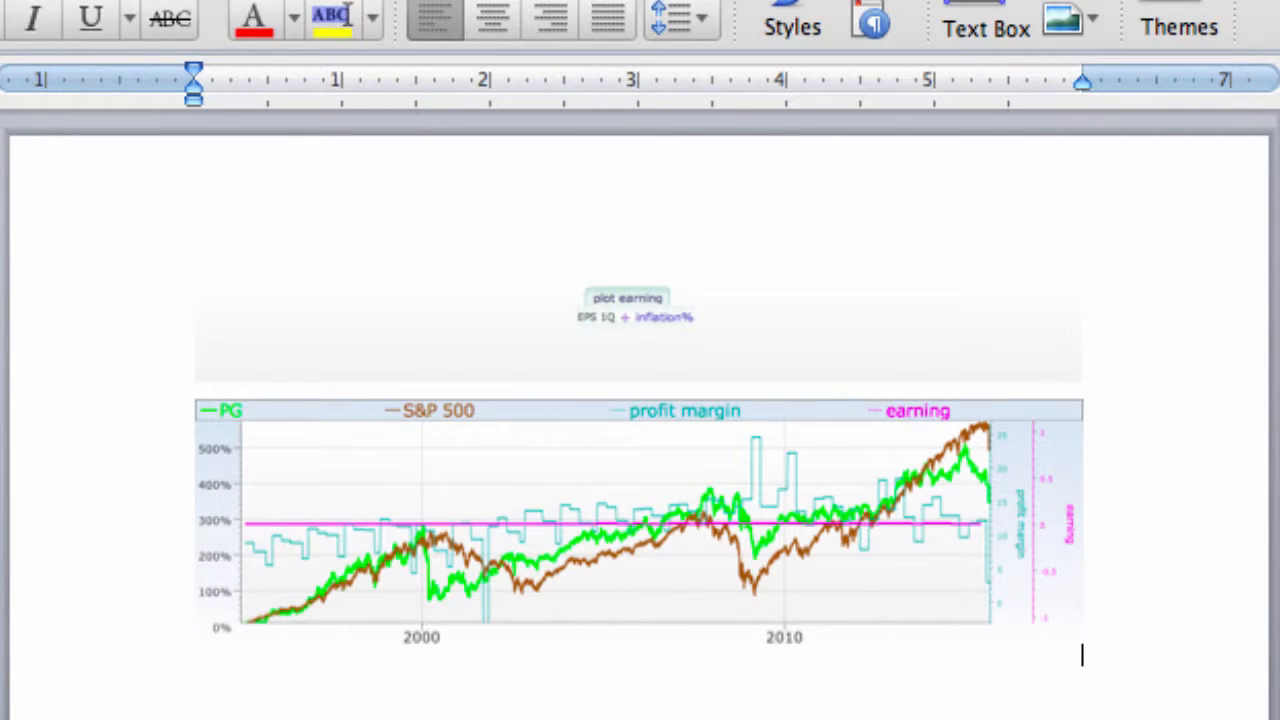
# Add the caption "ye pretty graph" on a new line beneath the pasted chart
pyautogui.press('Return')
pyautogui.write('ye pre')
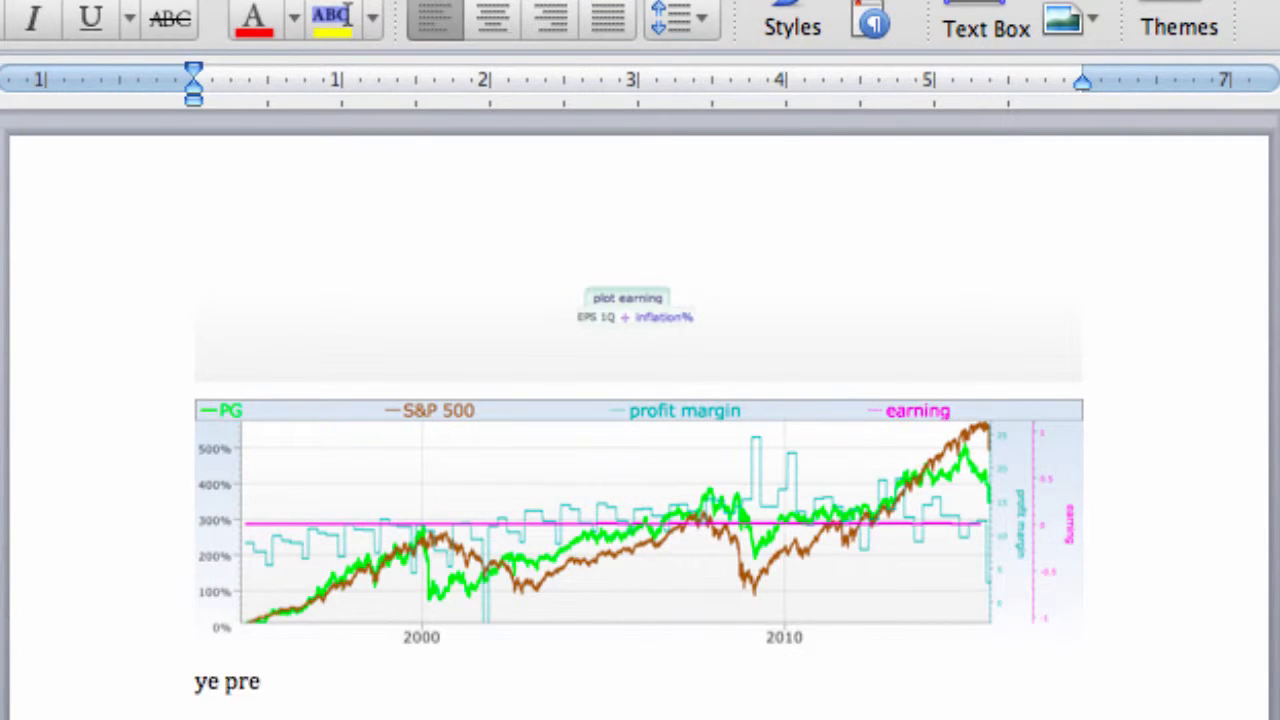
pyautogui.write('tty graph')
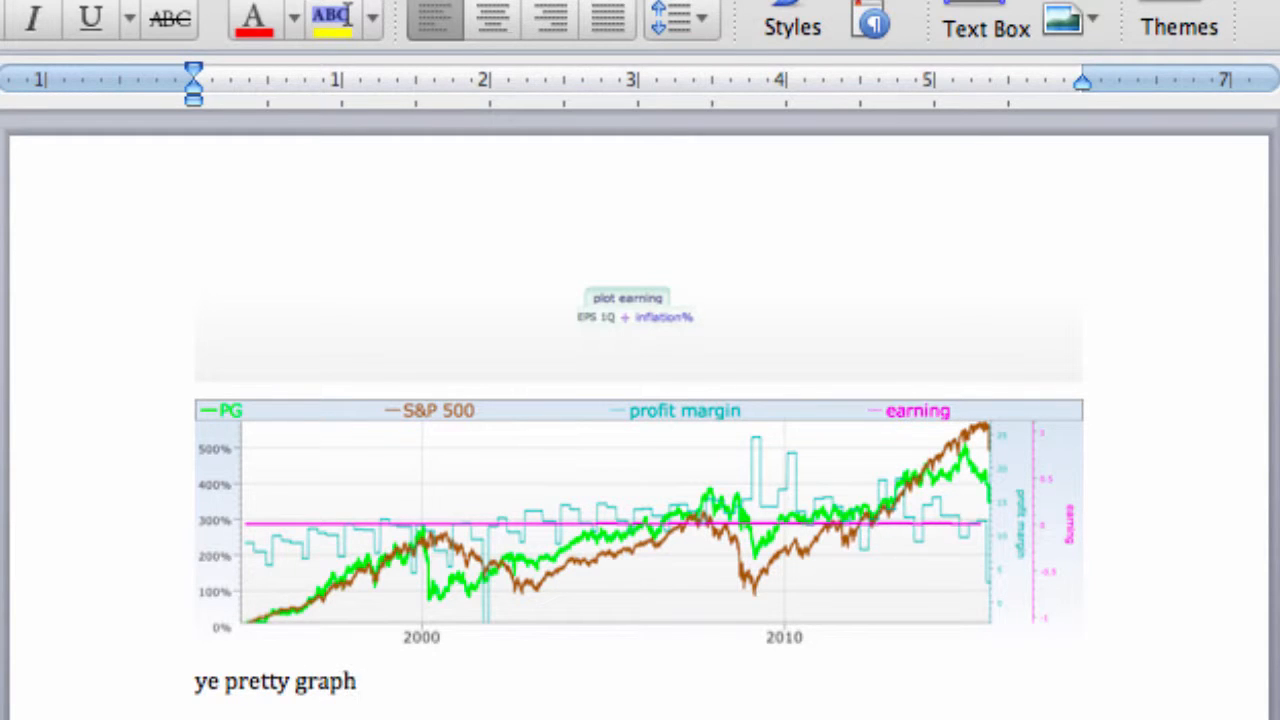